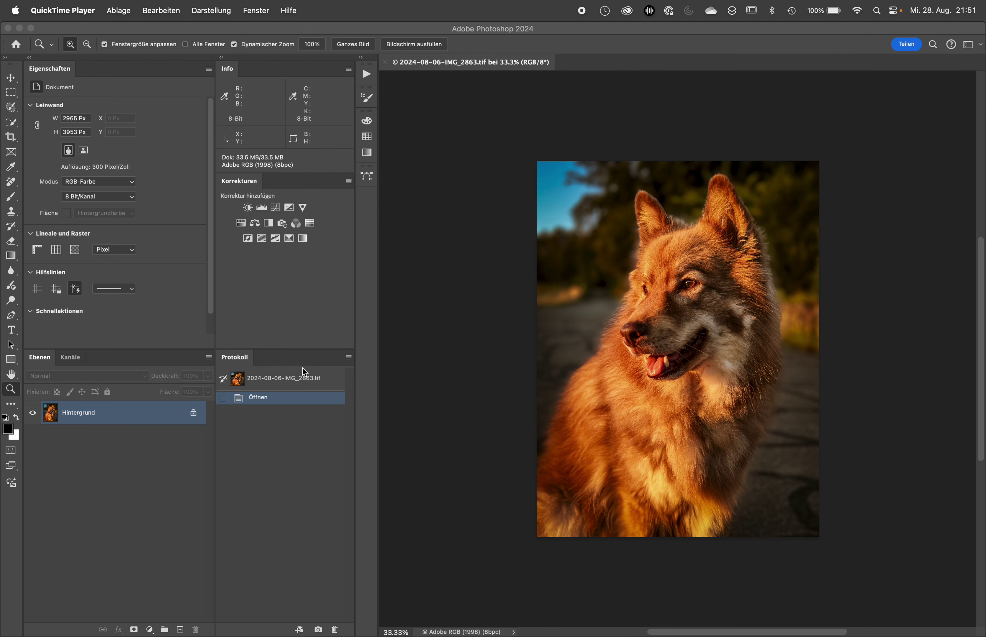
Create a new action in the mm_Produktivität_v1 set and name it Vorher_Nachher_Starter
click(369, 77)
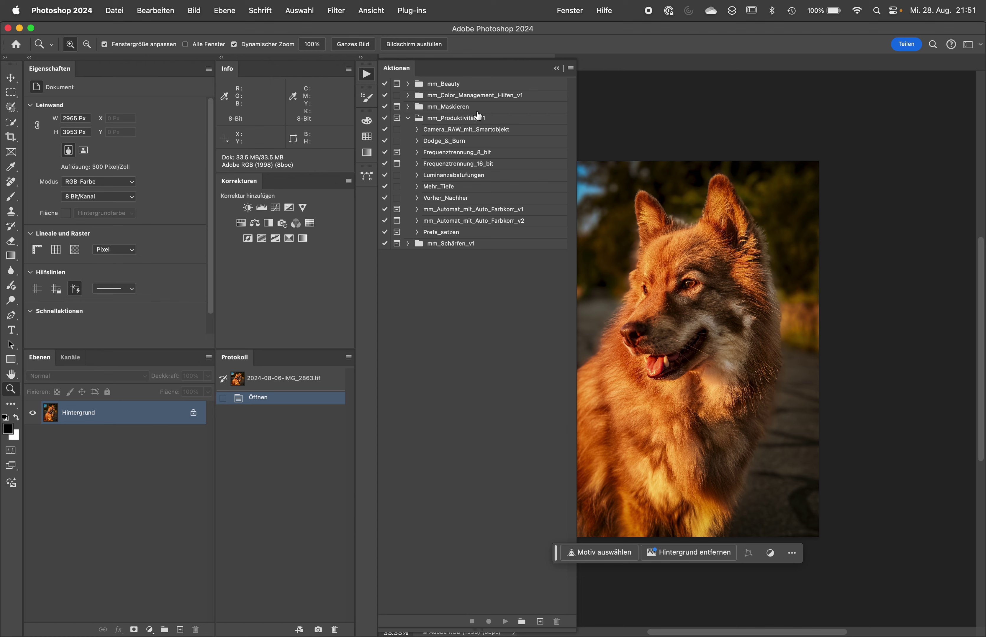
click(467, 120)
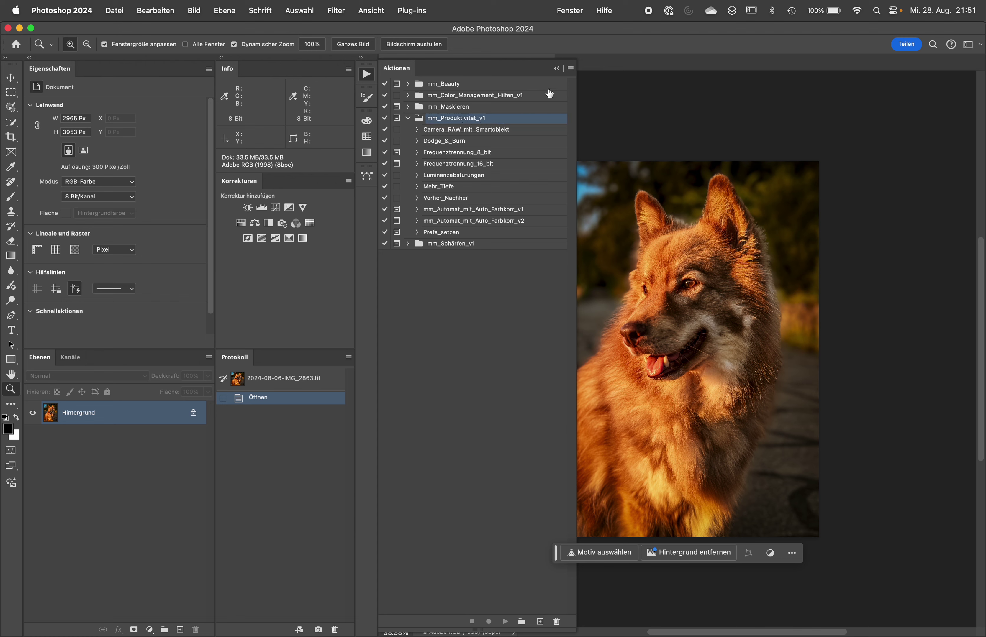
click(569, 69)
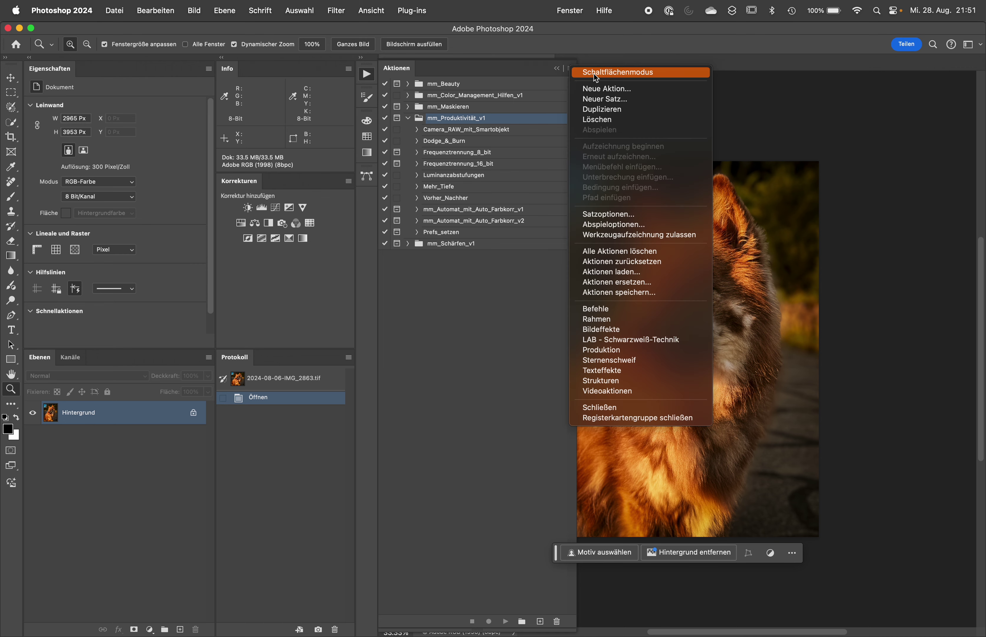
click(596, 89)
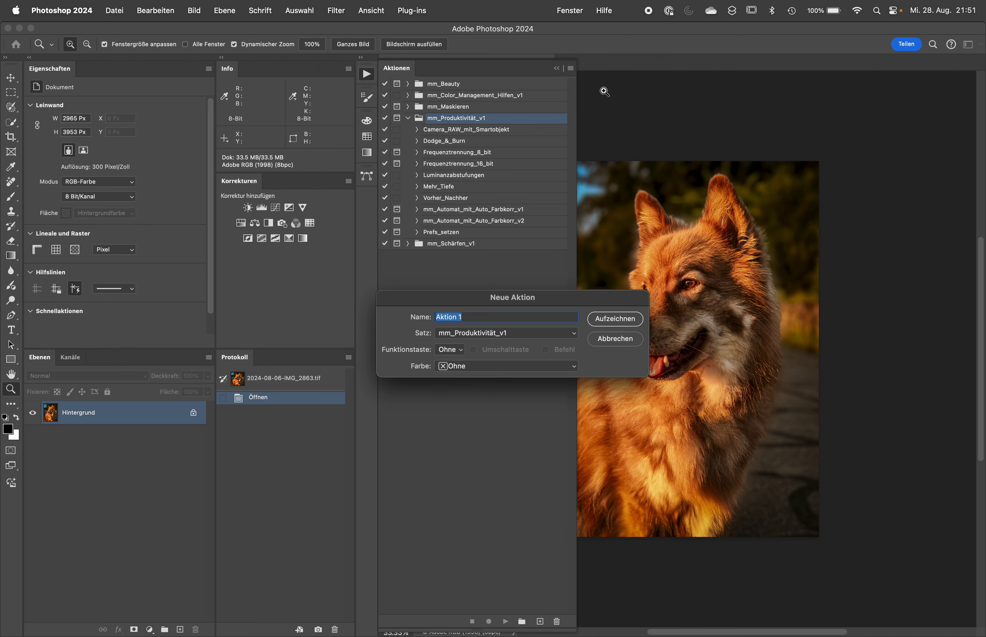
text(Vorher_)
text(Nachher_Starte)
text(r)
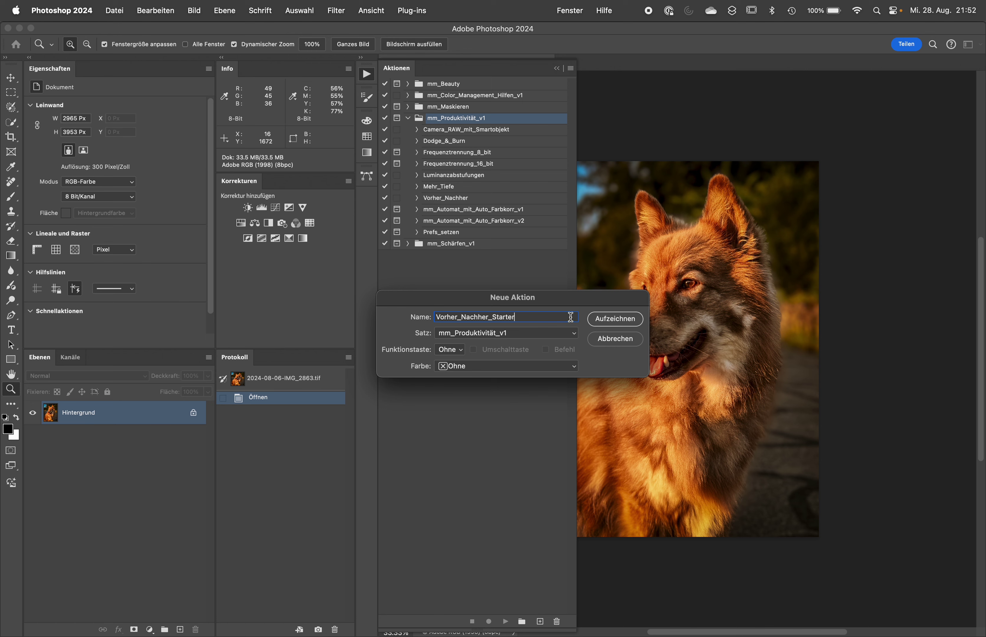
Start recording and duplicate the dog photo via Image > Duplicate as a document named Original
click(615, 318)
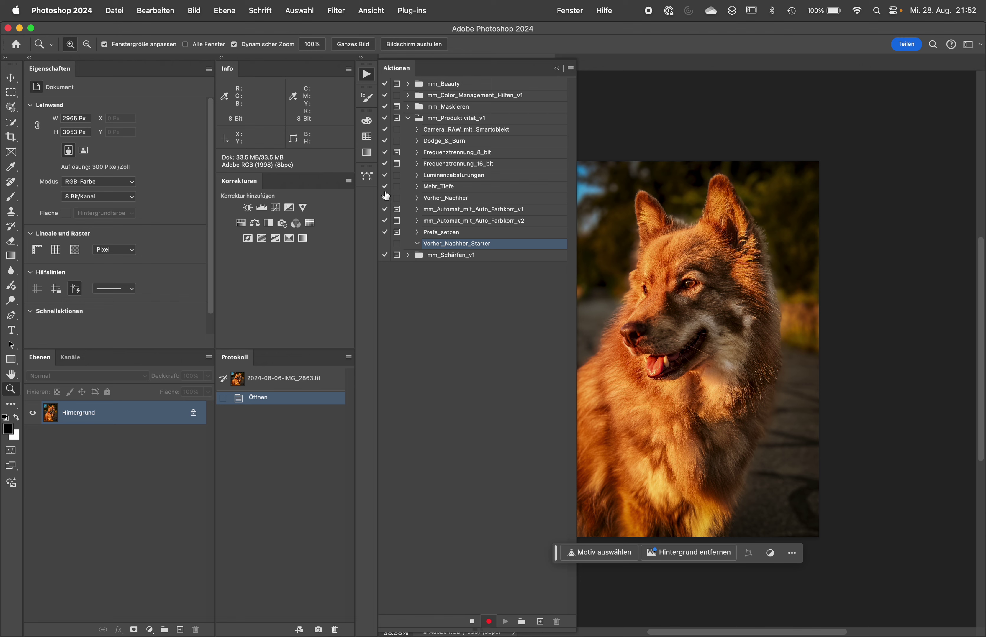
click(206, 6)
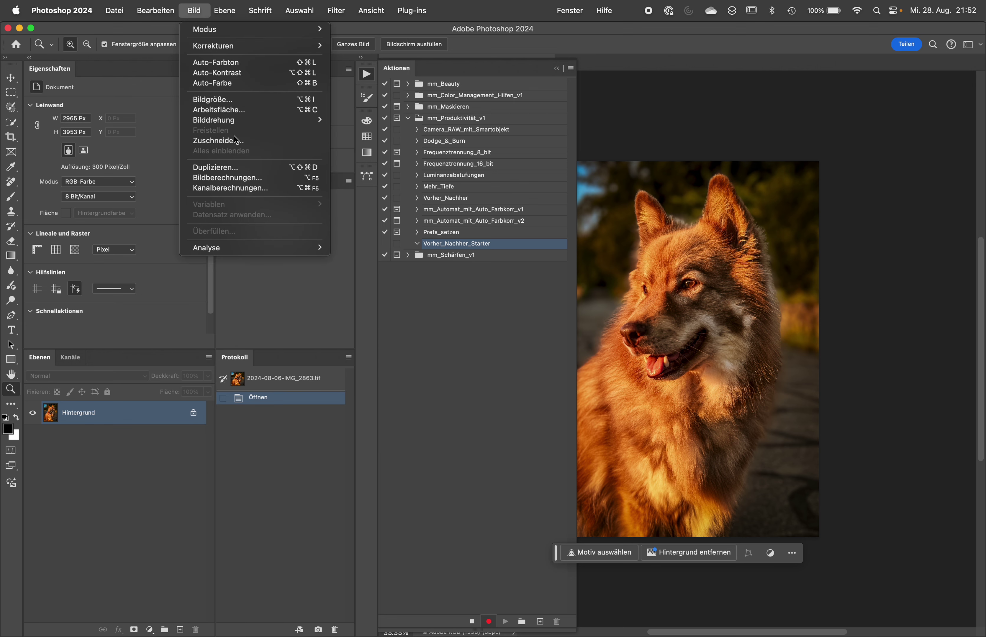
click(234, 166)
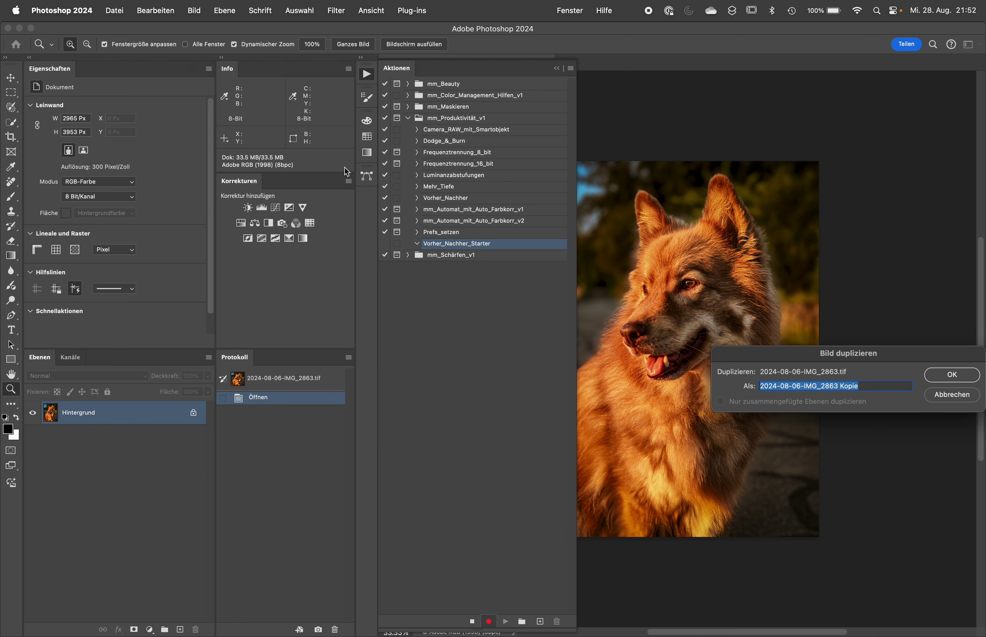
text(Original)
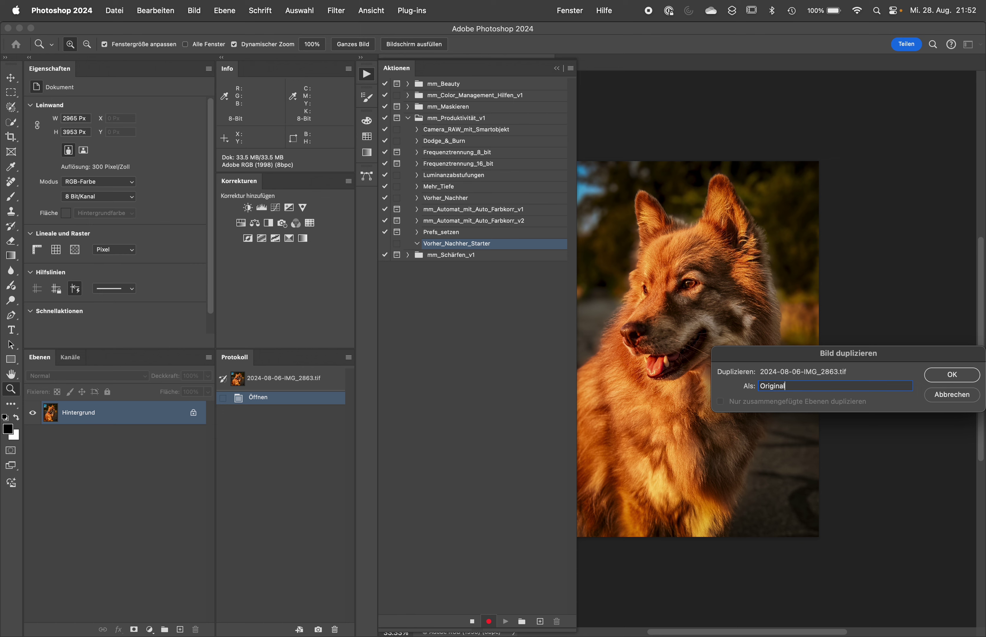
click(952, 375)
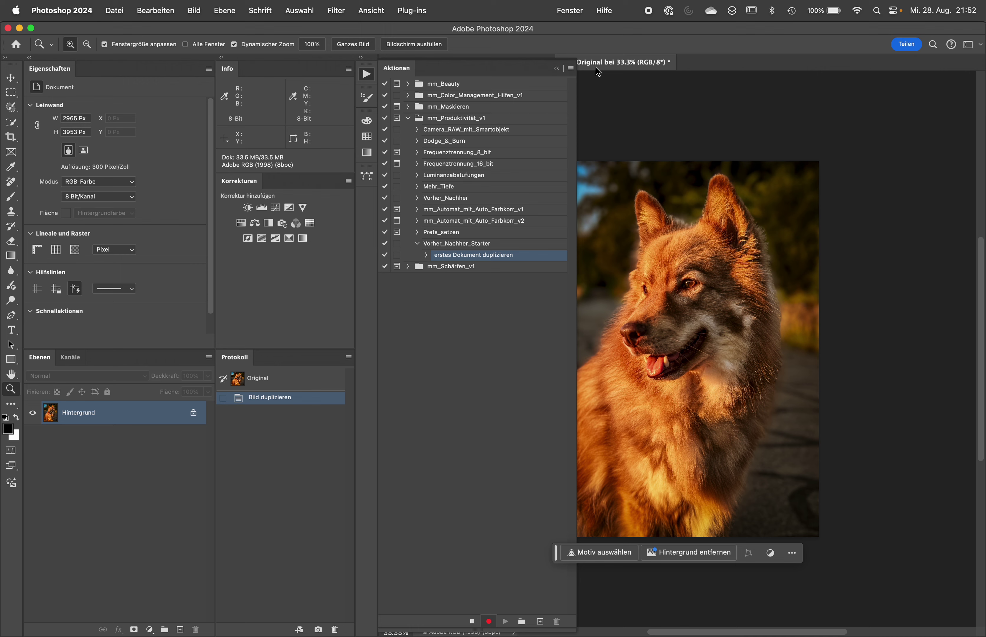
click(367, 75)
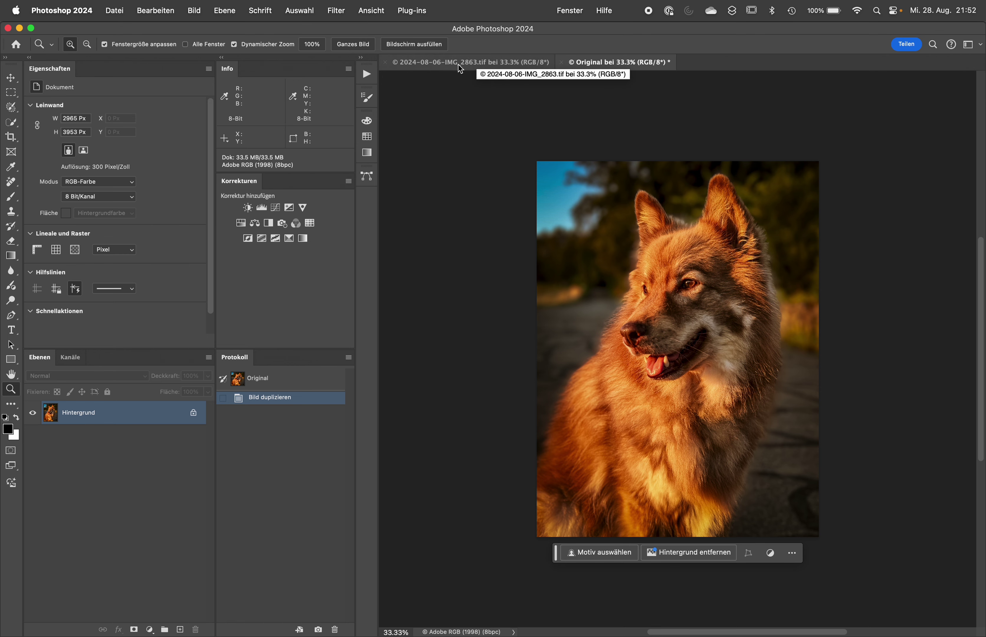
click(368, 74)
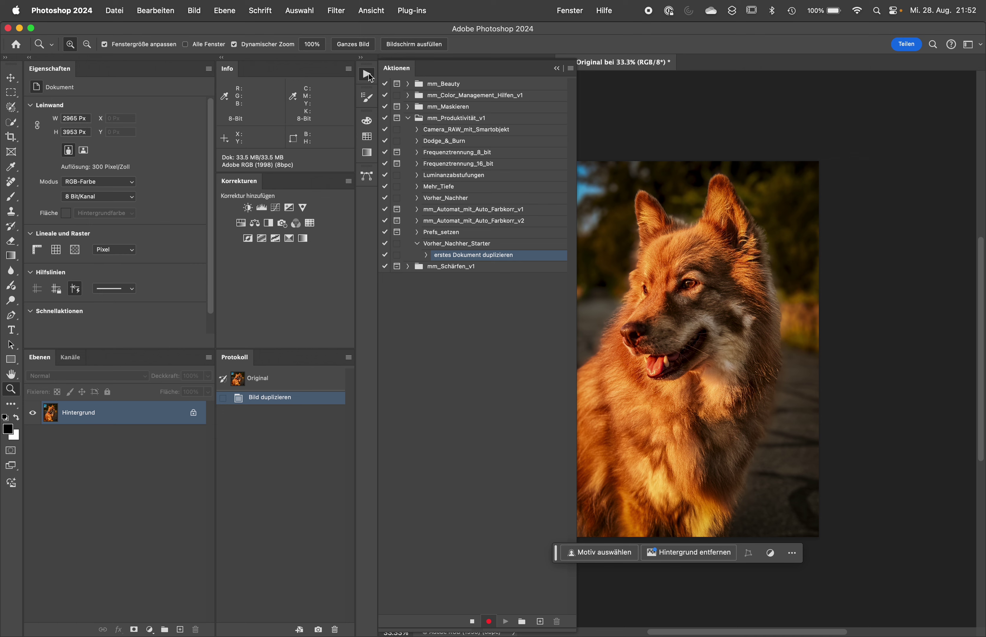
click(580, 10)
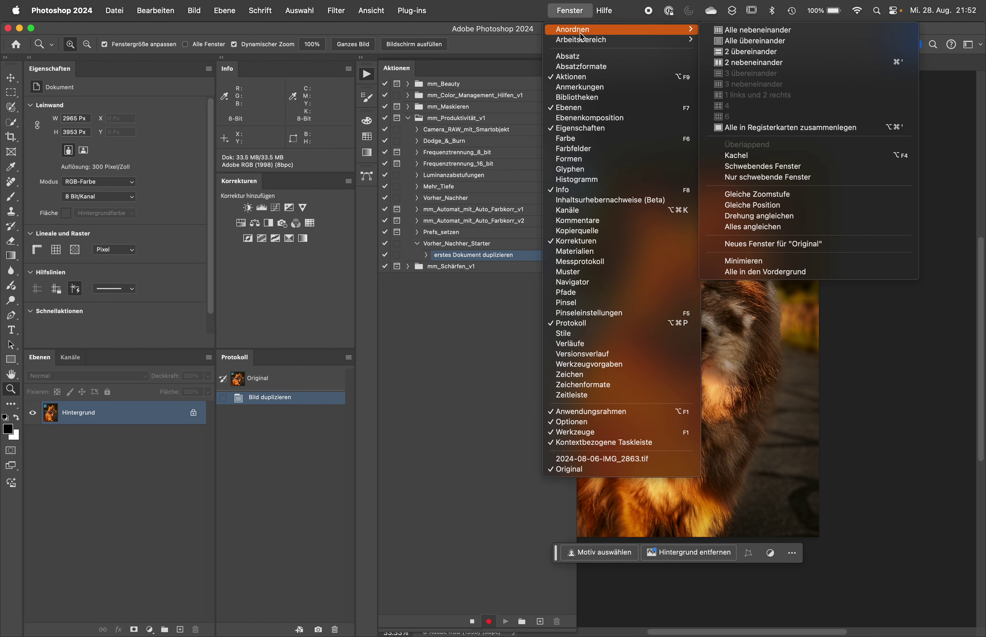
mouse_move(616, 29)
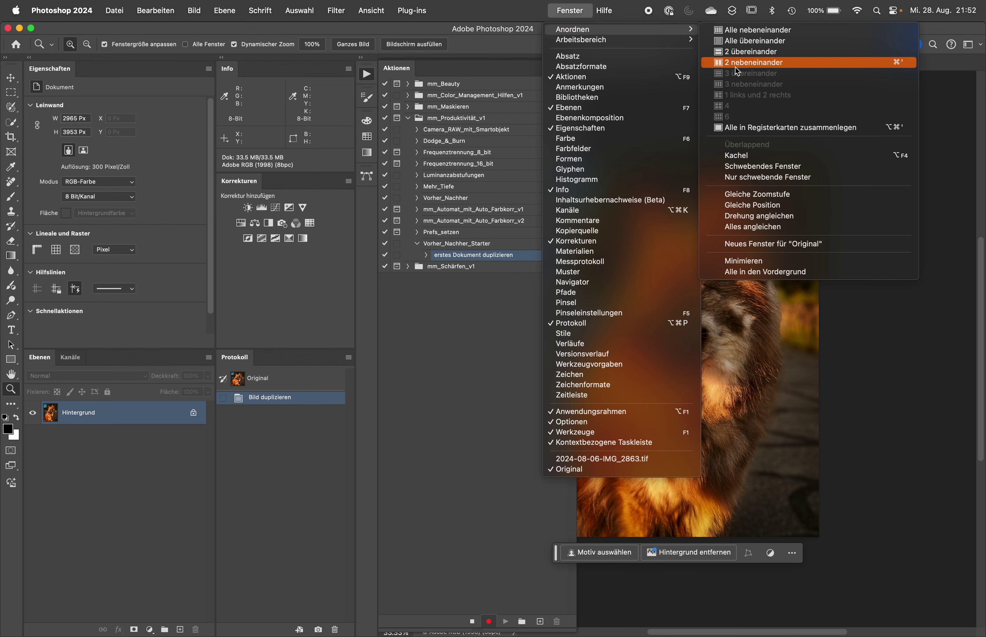
click(482, 267)
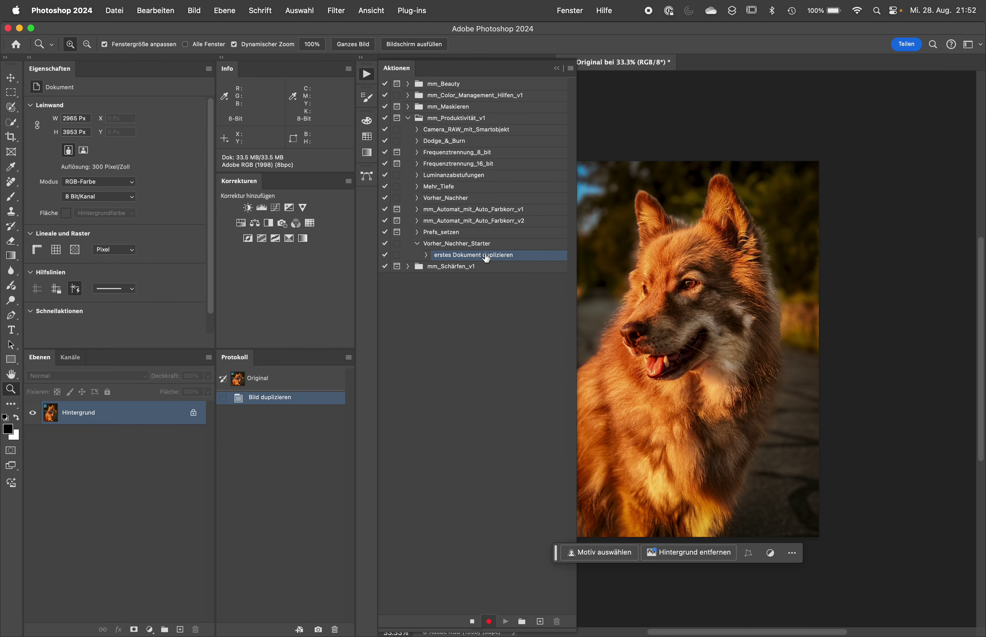
Insert the Window > Arrange > 2-up Vertical menu item as a step in the action
click(571, 69)
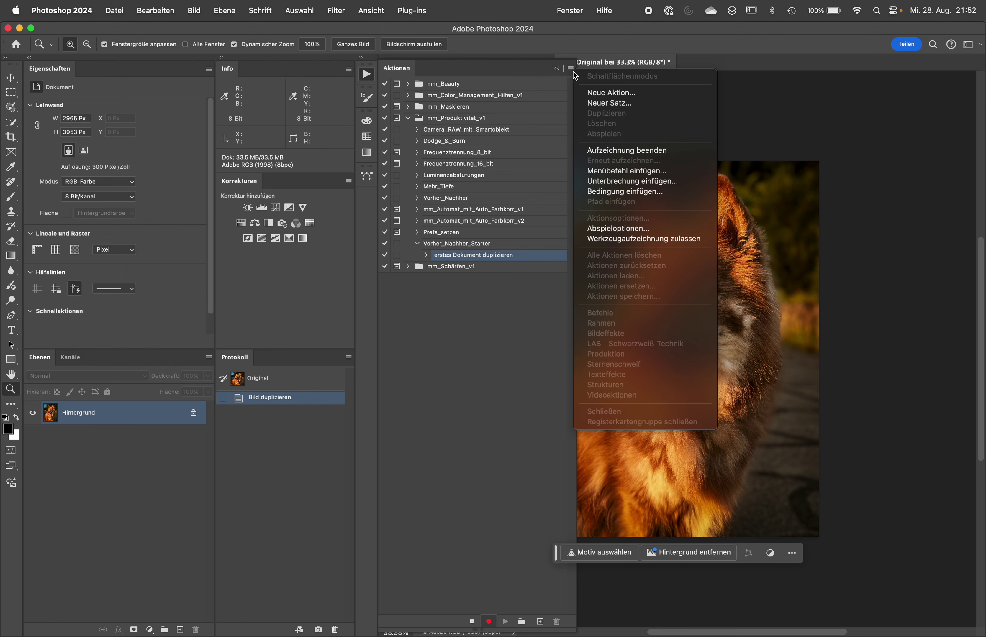
click(603, 170)
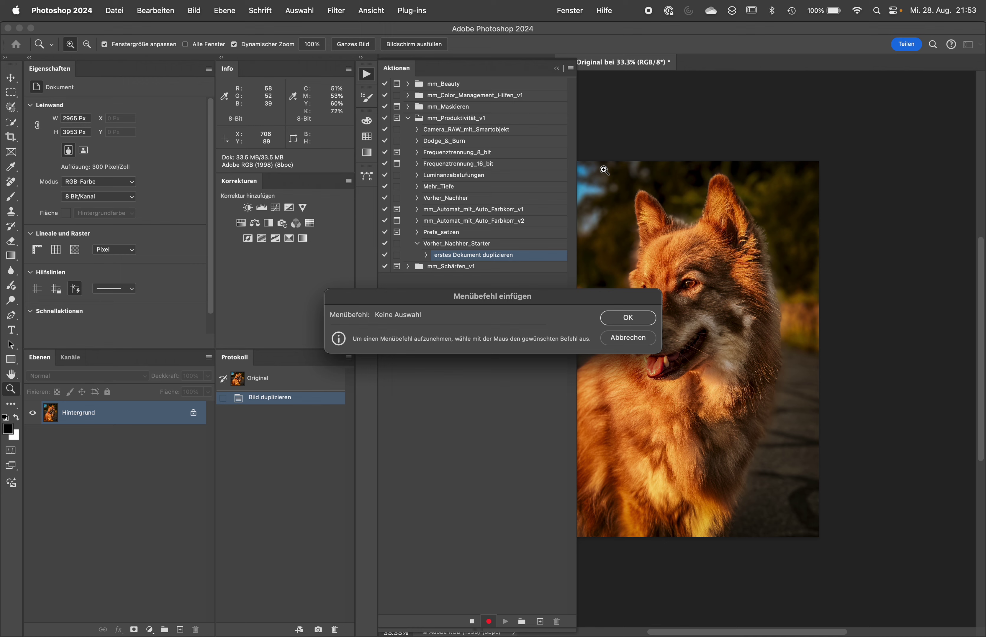
click(569, 10)
mouse_move(601, 30)
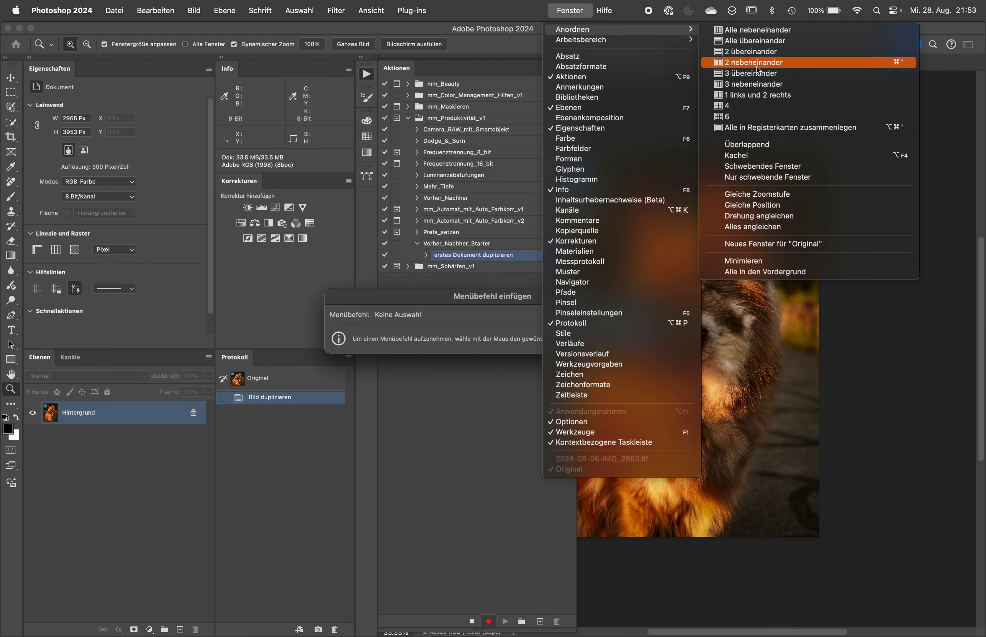
click(756, 66)
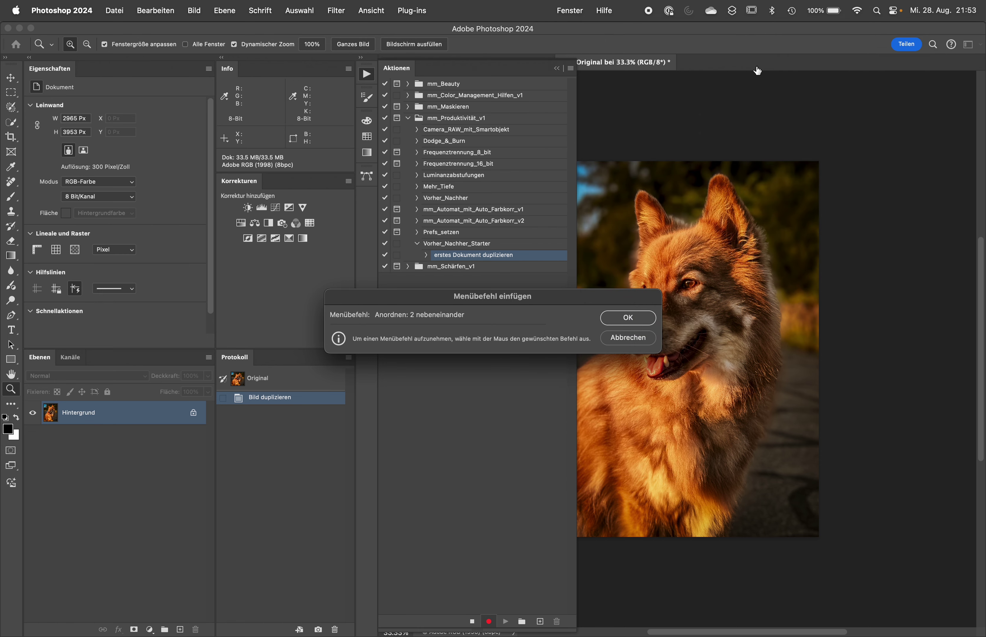
click(628, 318)
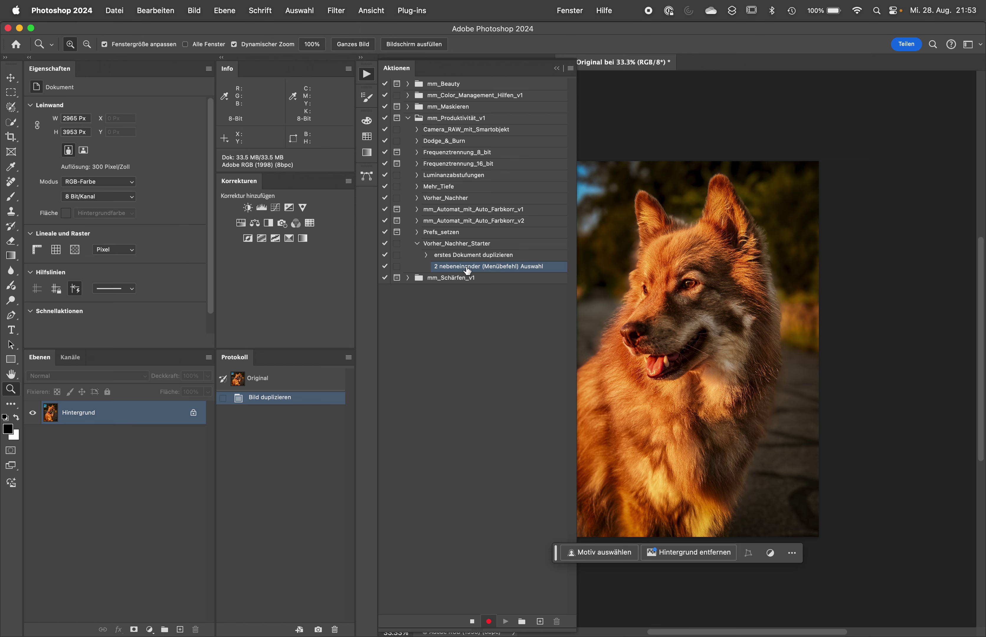
click(365, 76)
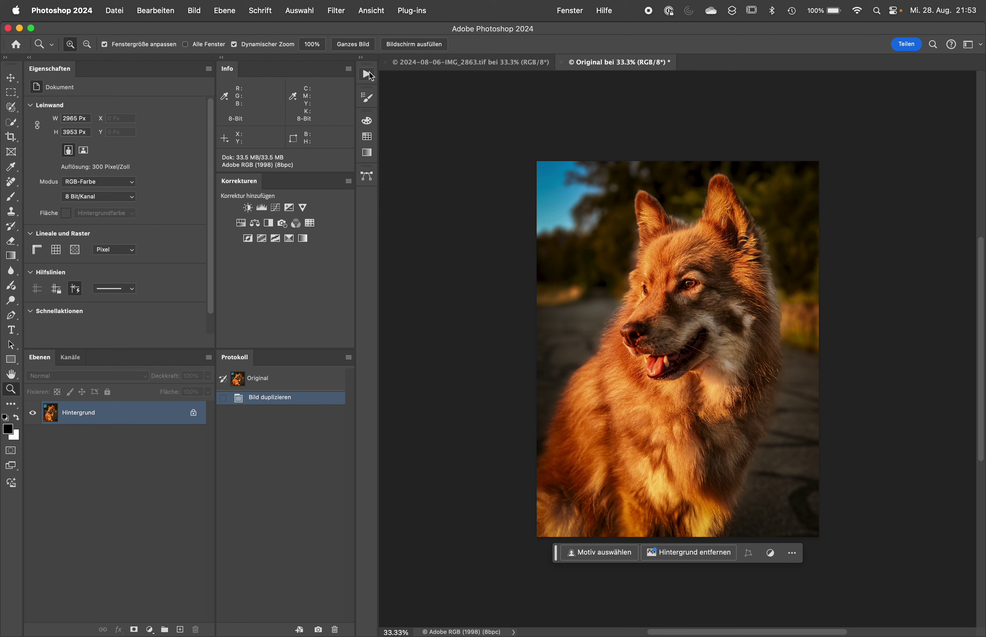
click(367, 75)
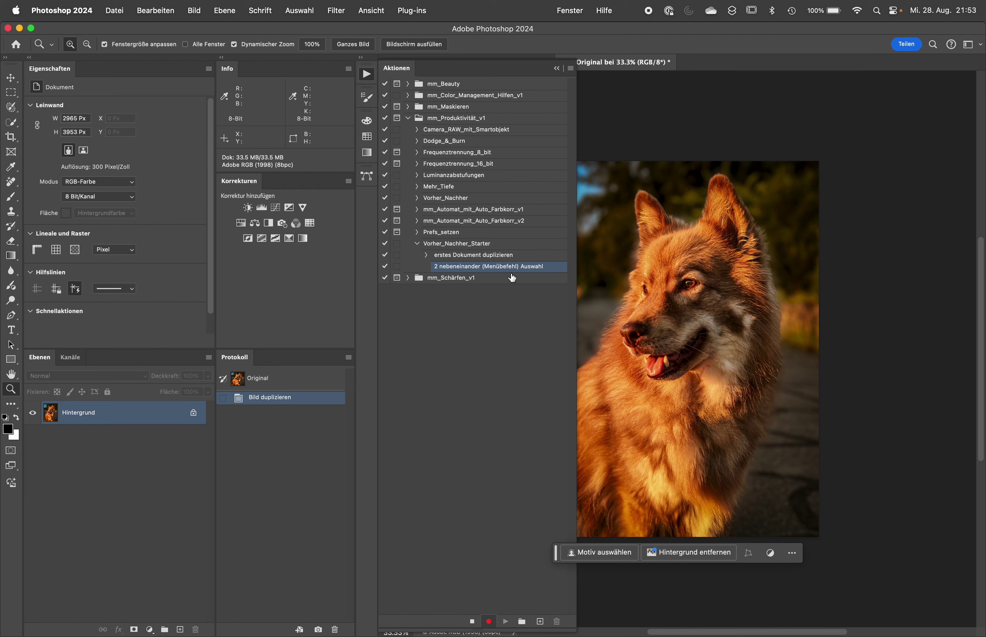
Pause recording, tile the two dog images 2-up Vertical, then resume recording
click(473, 622)
click(583, 7)
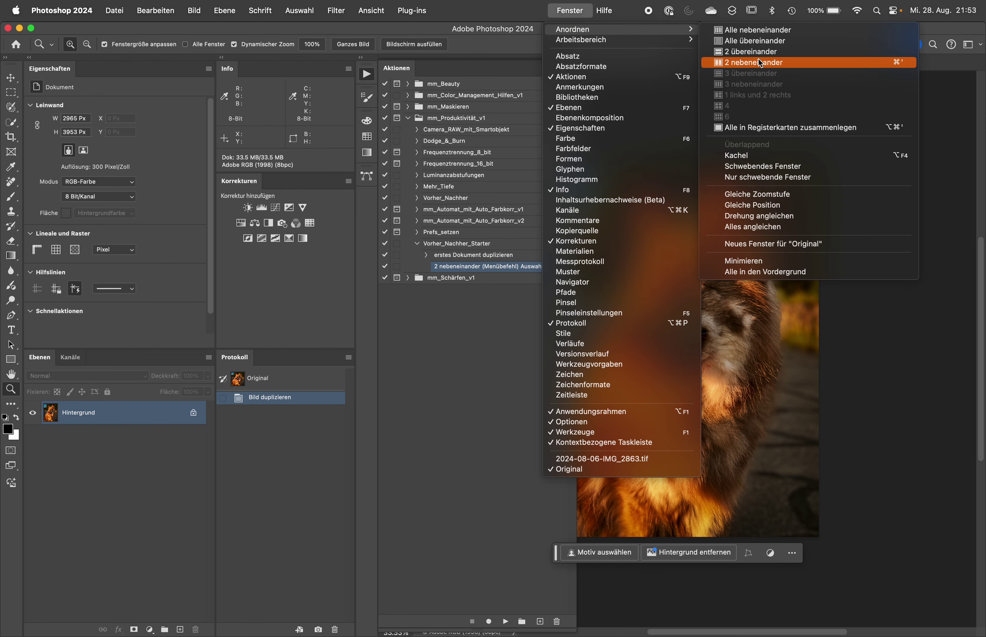
click(761, 63)
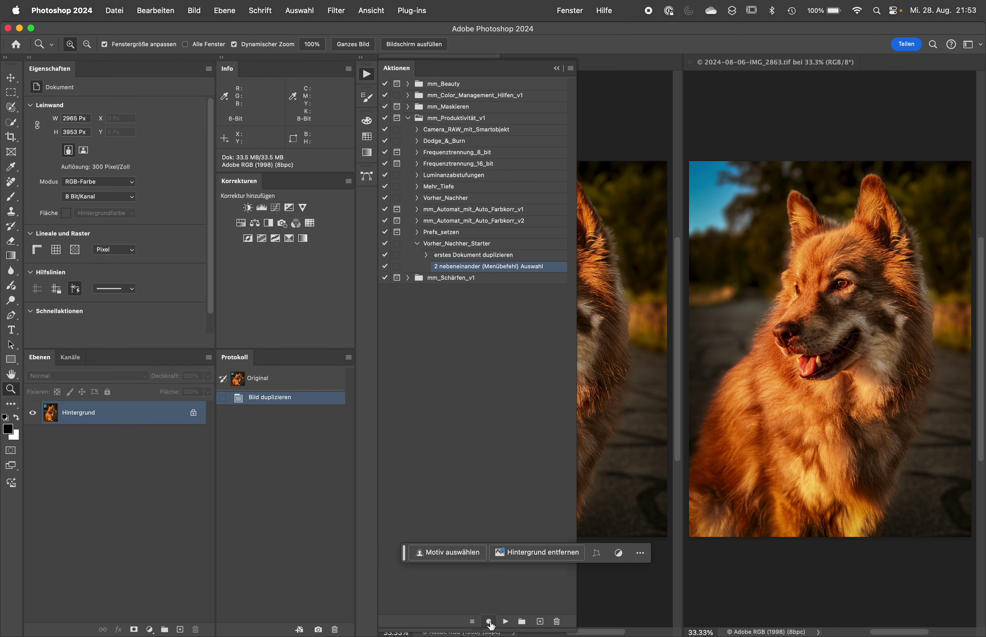
click(489, 622)
click(584, 10)
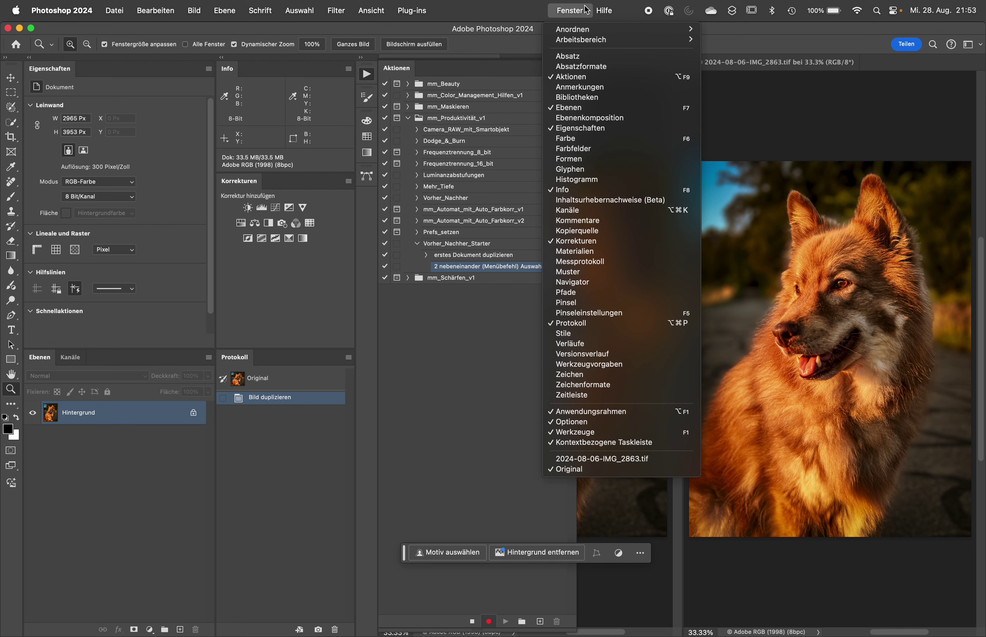
mouse_move(581, 39)
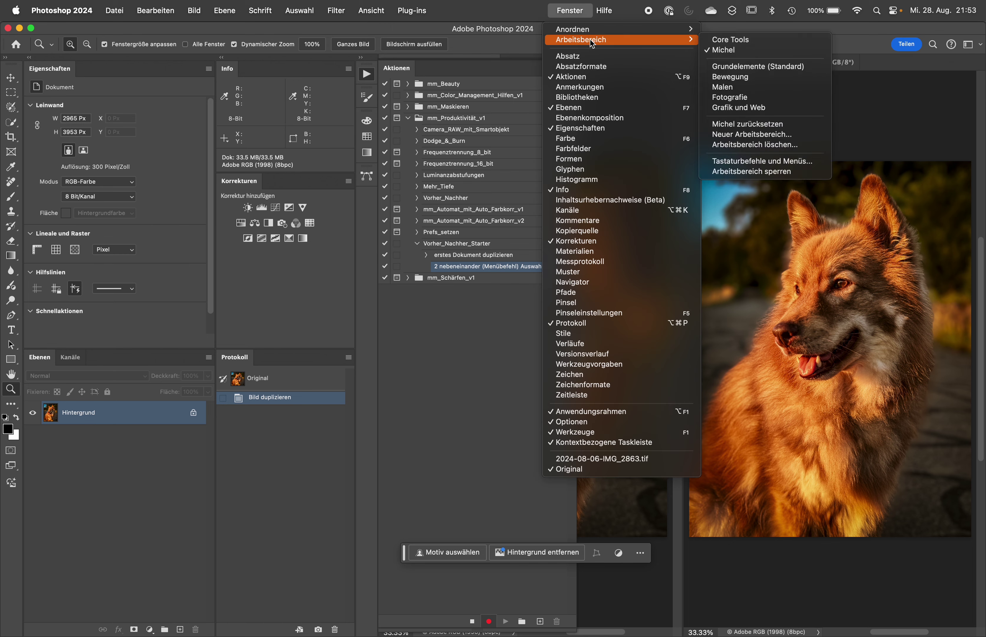
click(371, 10)
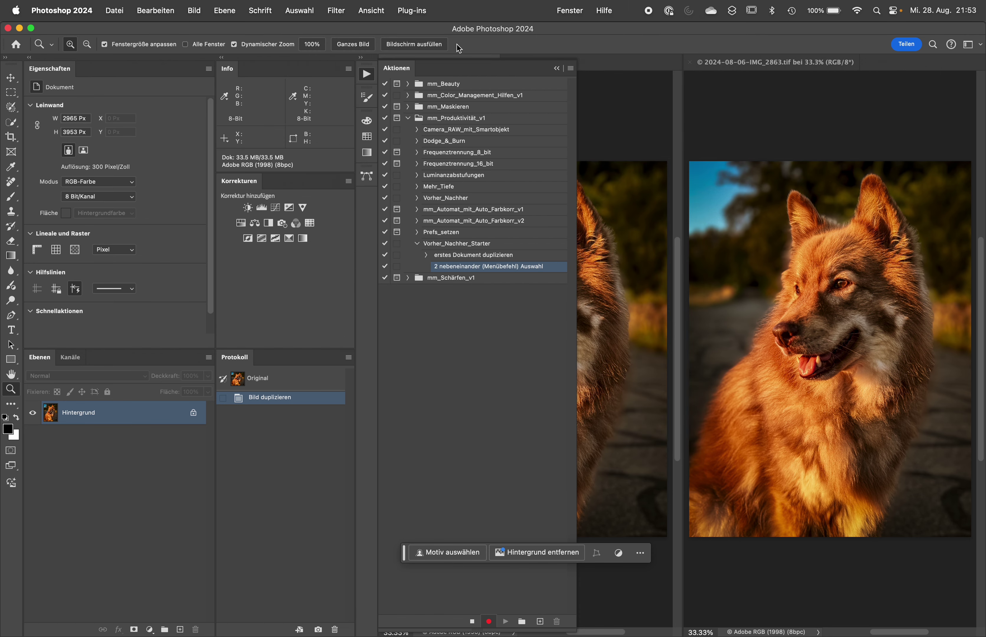
Insert the Ansicht > Ganzes Bild menu command as an action step
click(571, 68)
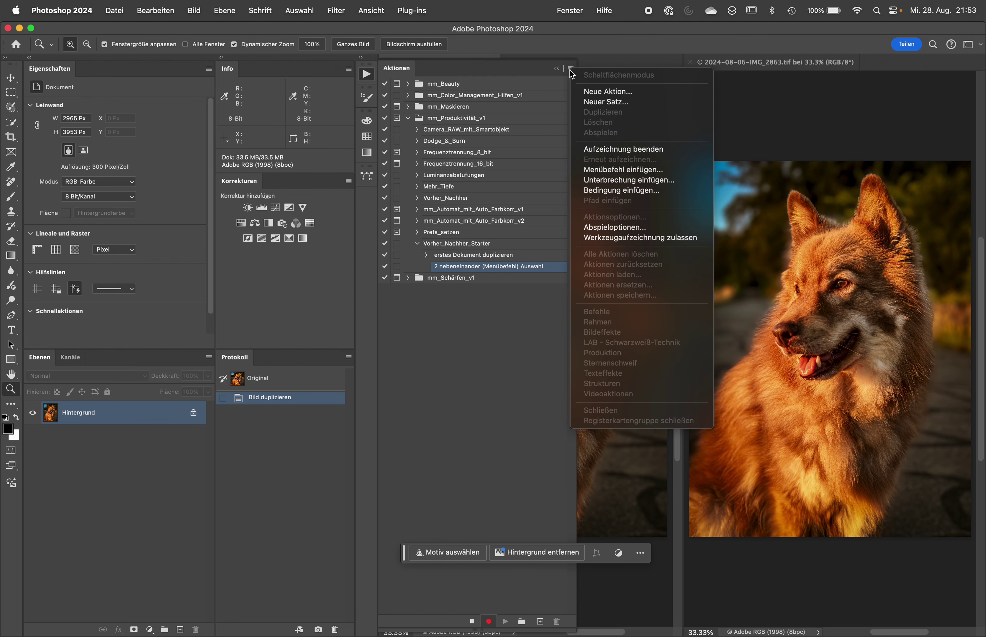
click(614, 170)
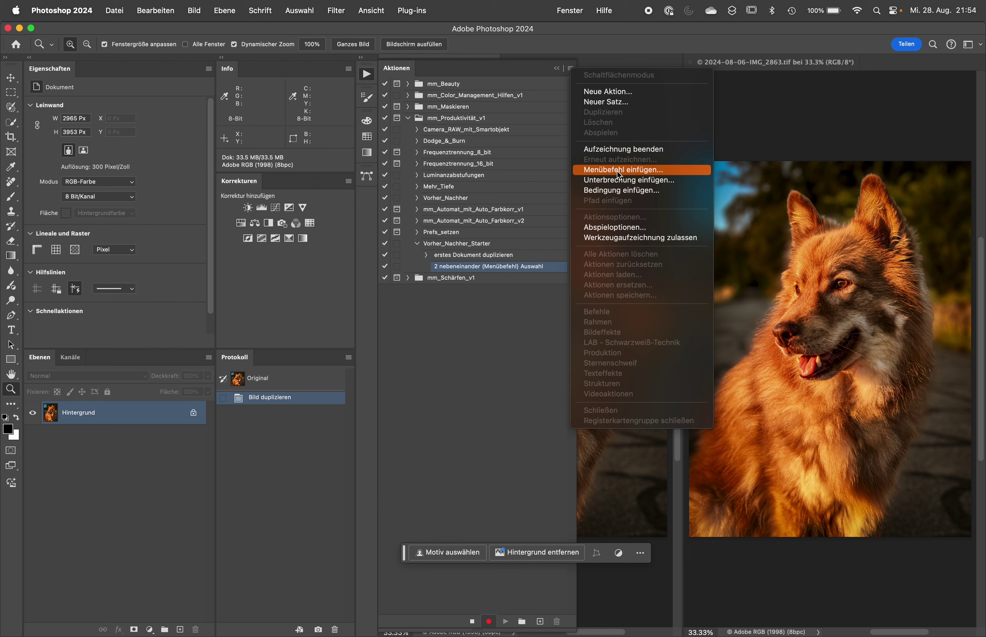
click(370, 6)
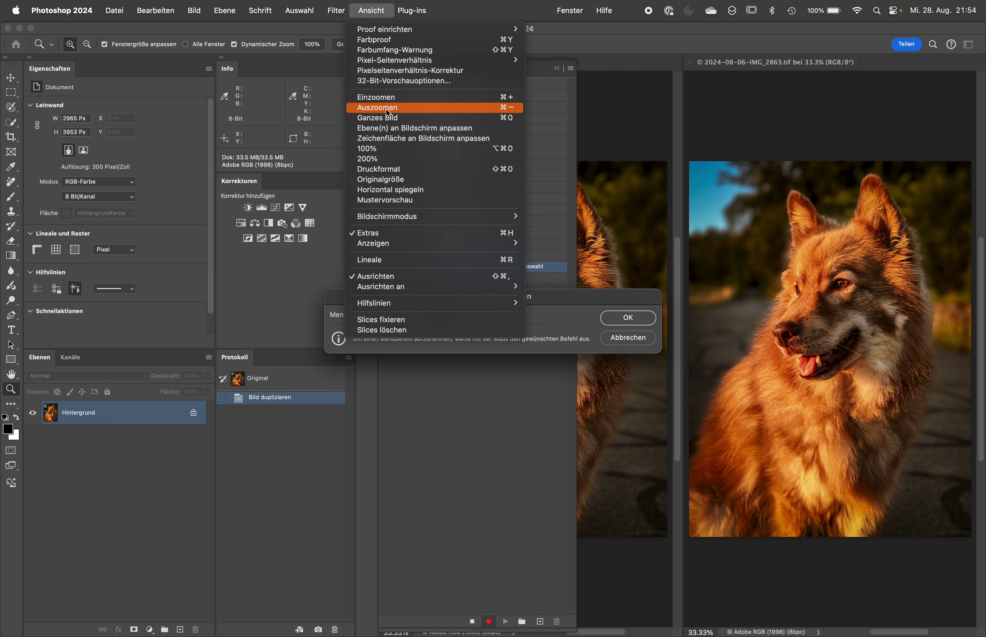
click(392, 121)
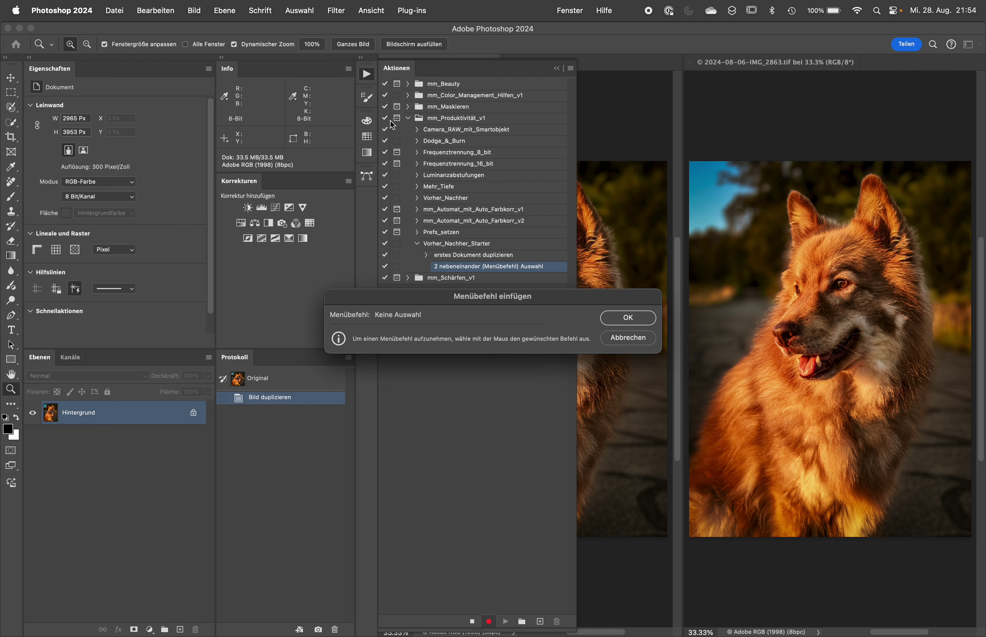
click(628, 318)
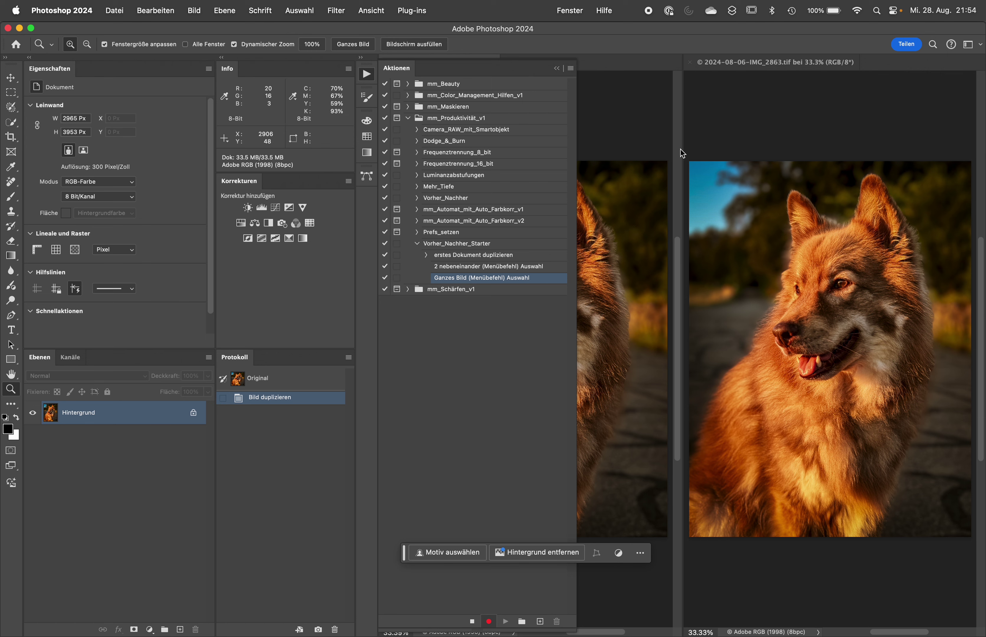
Make the right-hand dog document active and begin inserting a stop message
click(725, 68)
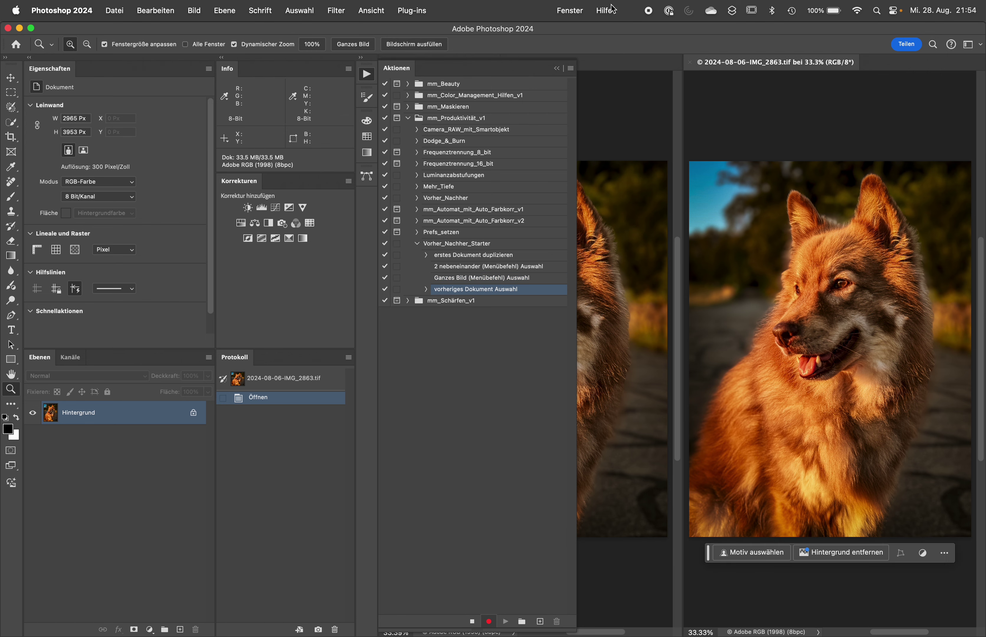
click(571, 68)
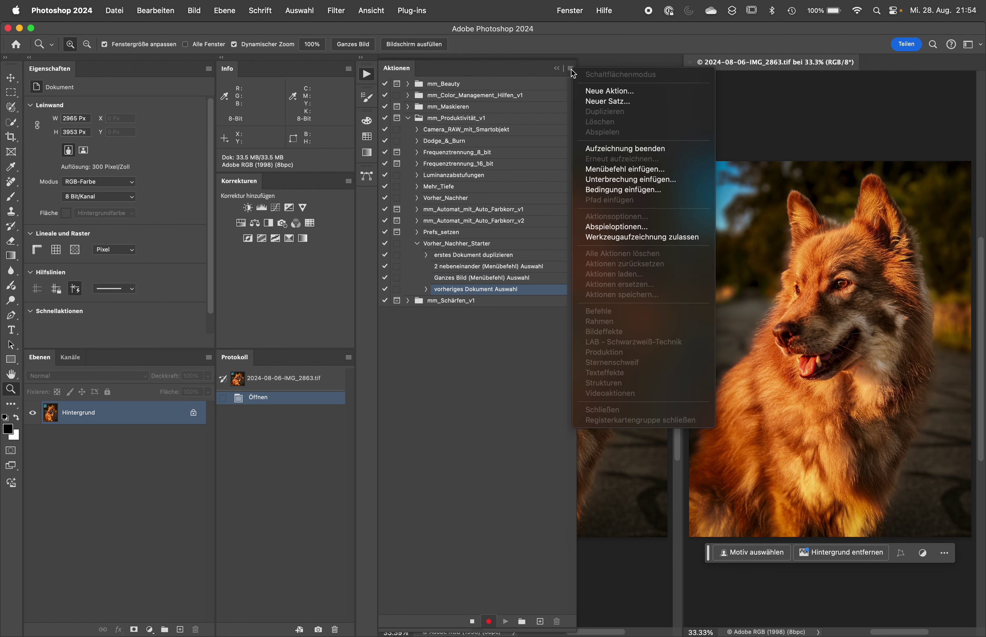
click(634, 181)
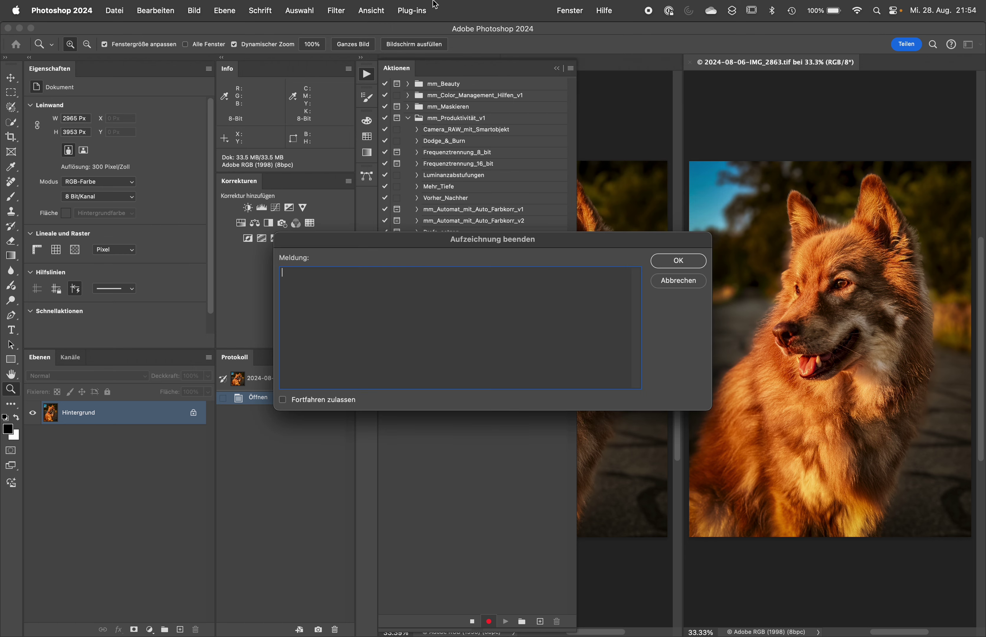
Cancel the stop, insert a second Ansicht > Ganzes Bild step, and stop recording
click(678, 281)
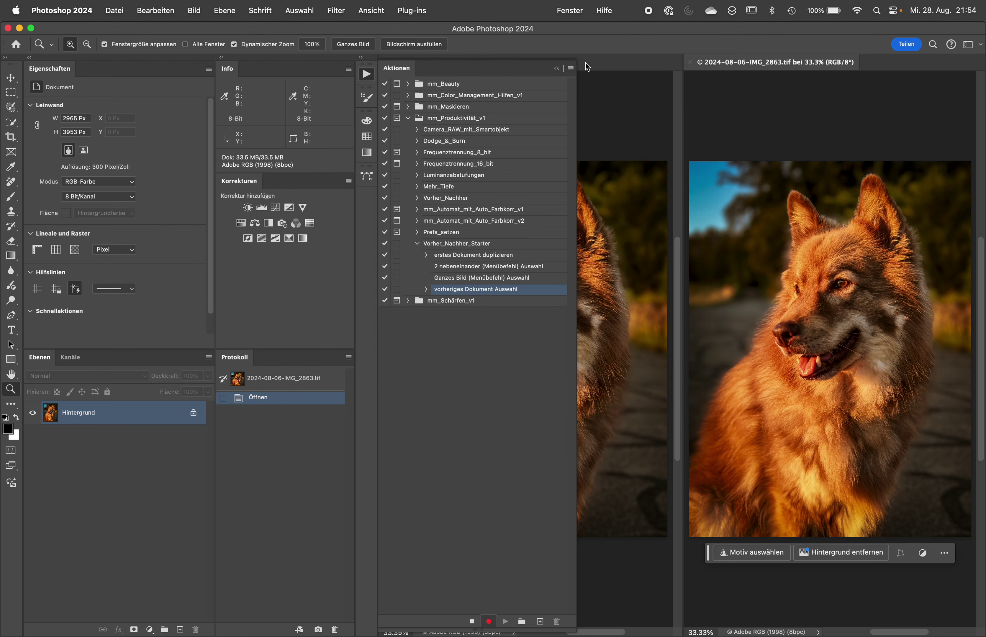
click(571, 69)
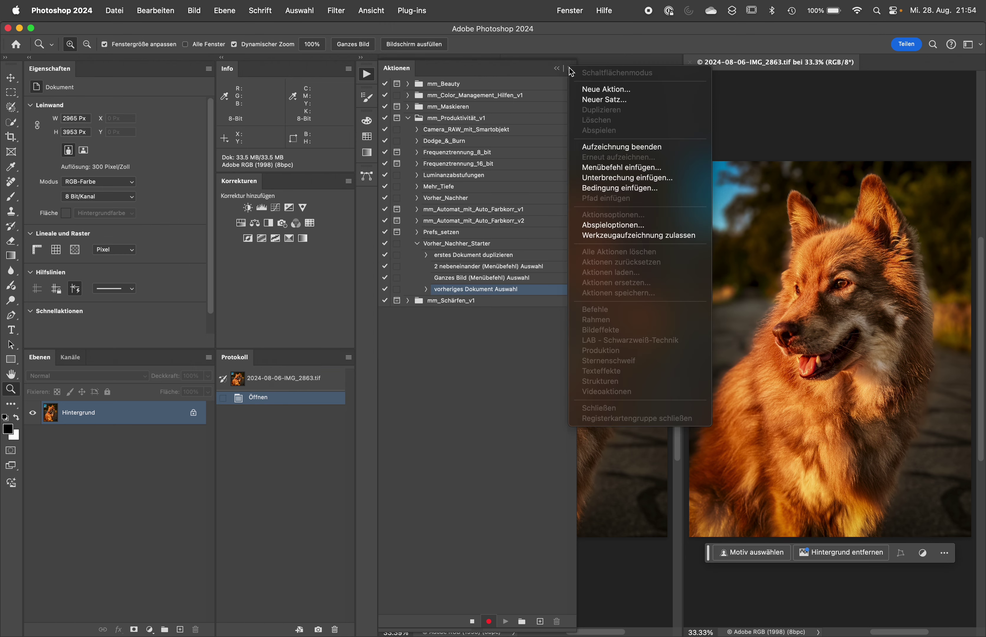
click(617, 167)
click(371, 11)
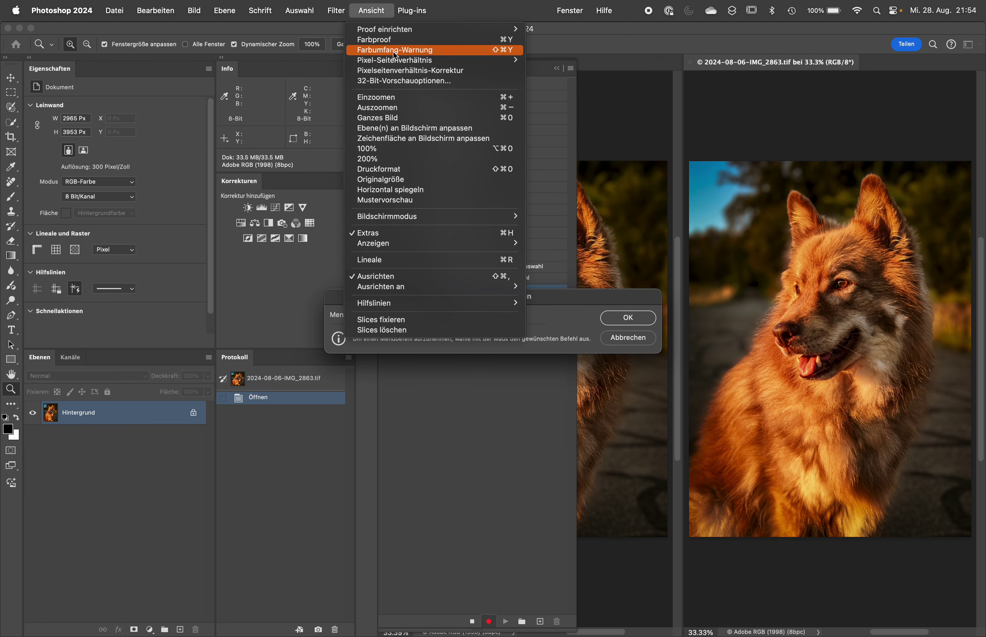
click(388, 118)
click(642, 319)
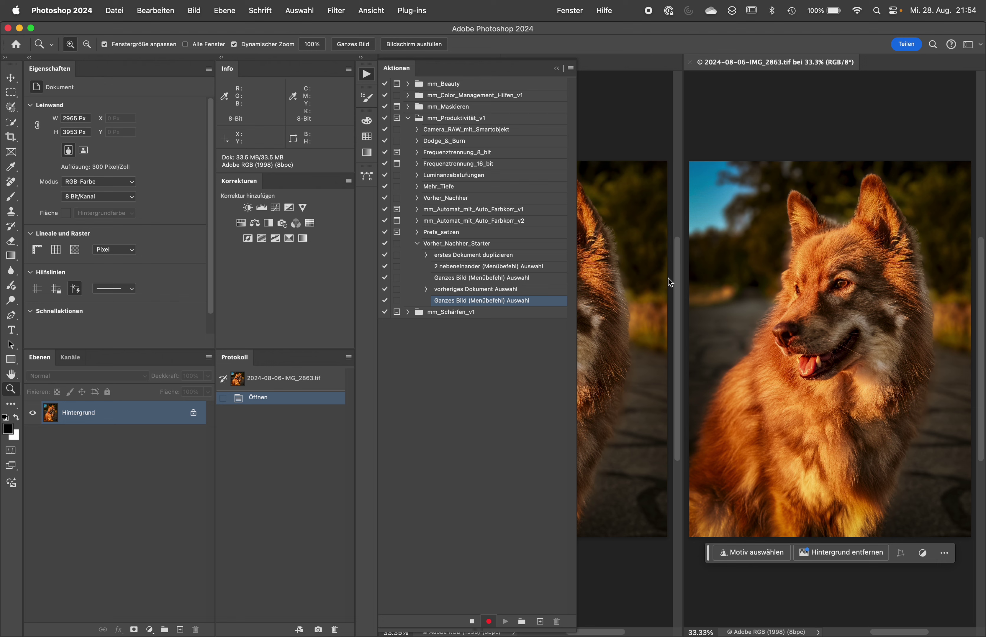
click(473, 625)
Collapse the side panels and enable the Skriptereignis-Manager for the Dokument öffnen event
click(367, 76)
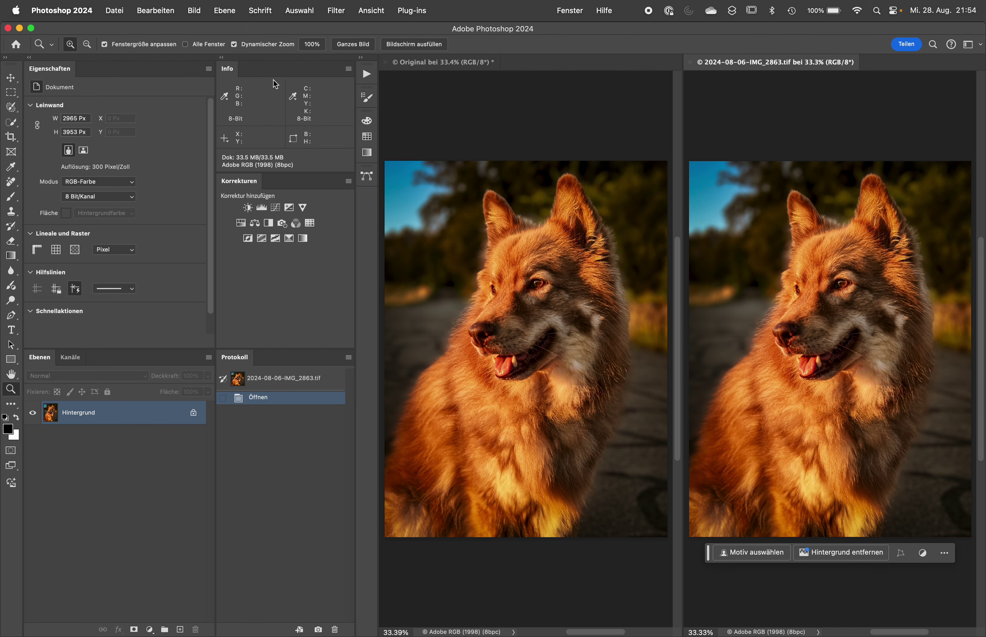
double_click(226, 69)
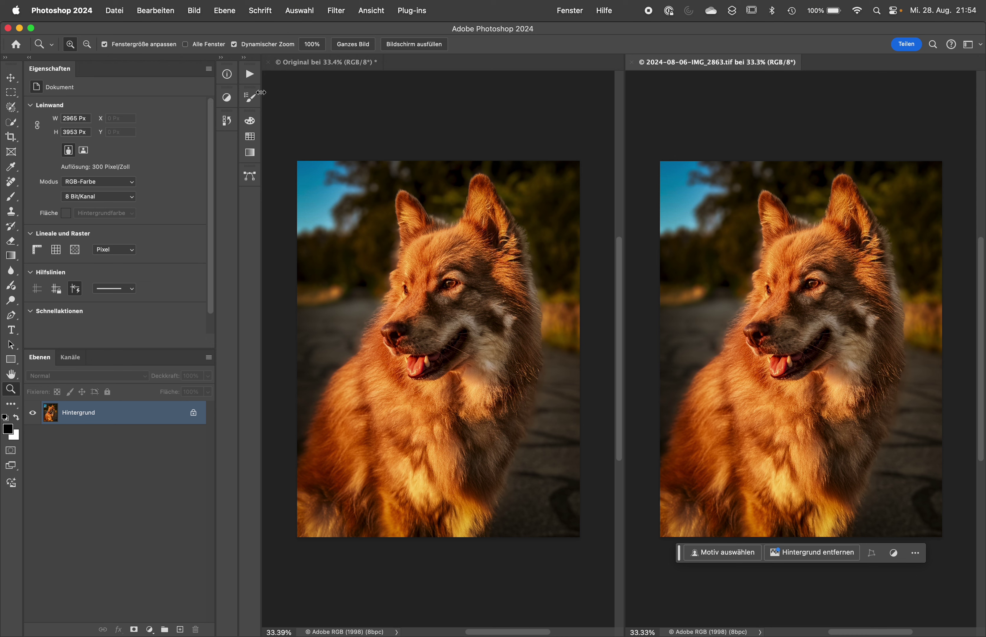
click(118, 10)
mouse_move(123, 280)
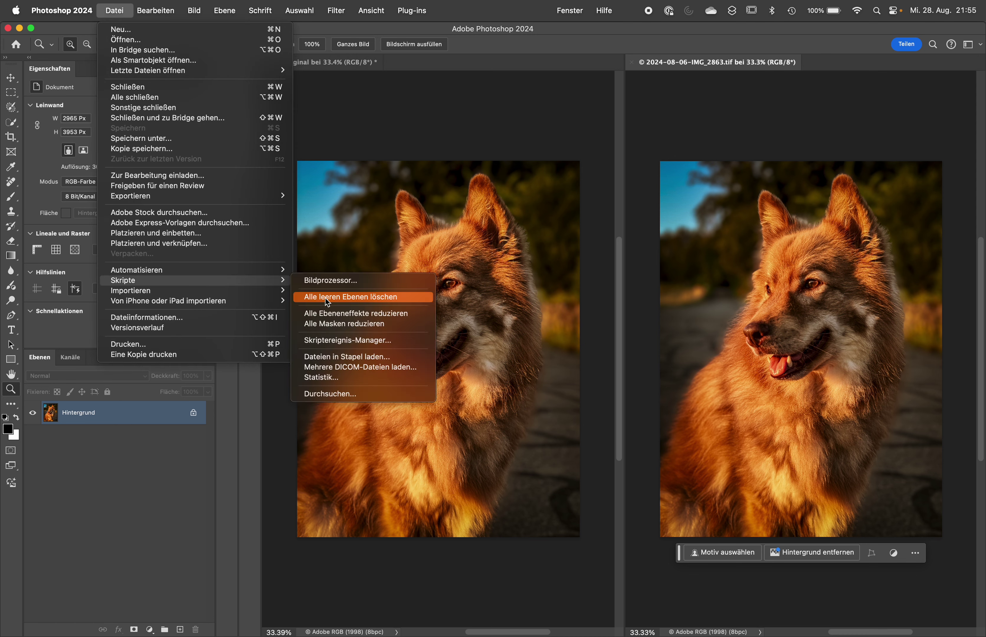
click(322, 338)
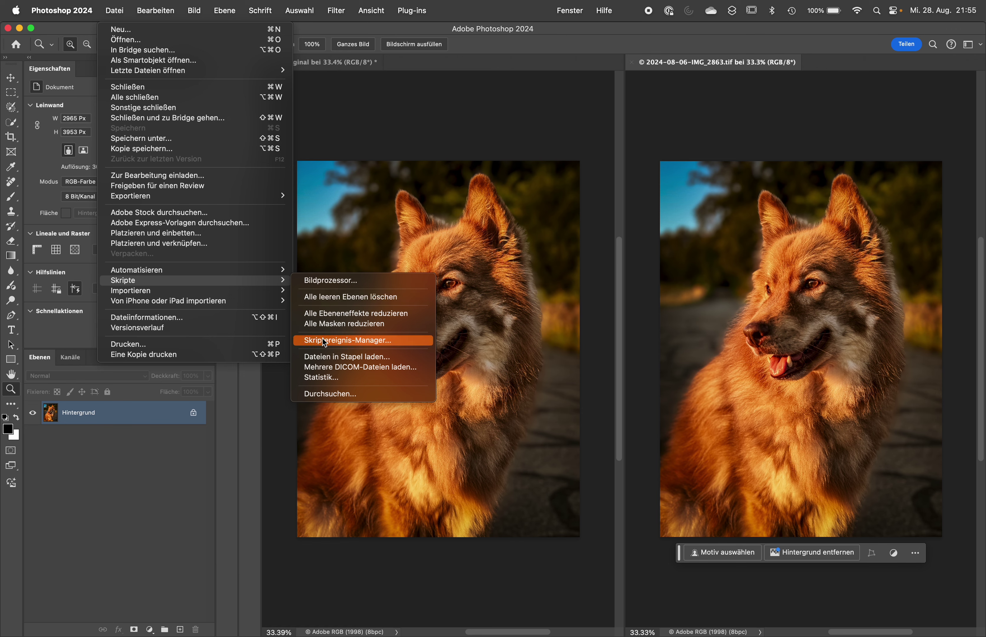
click(279, 222)
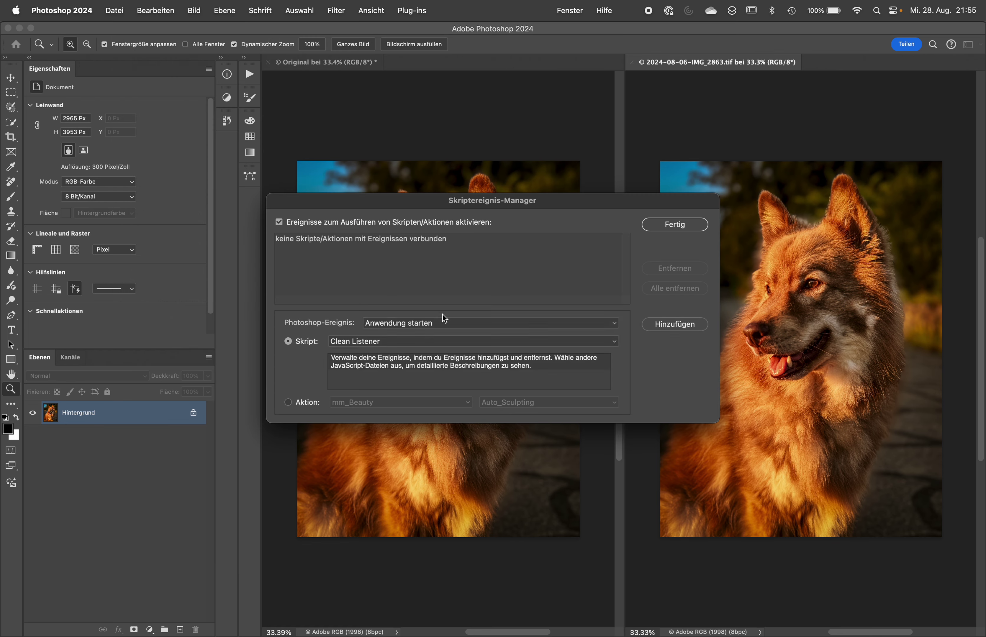
click(420, 323)
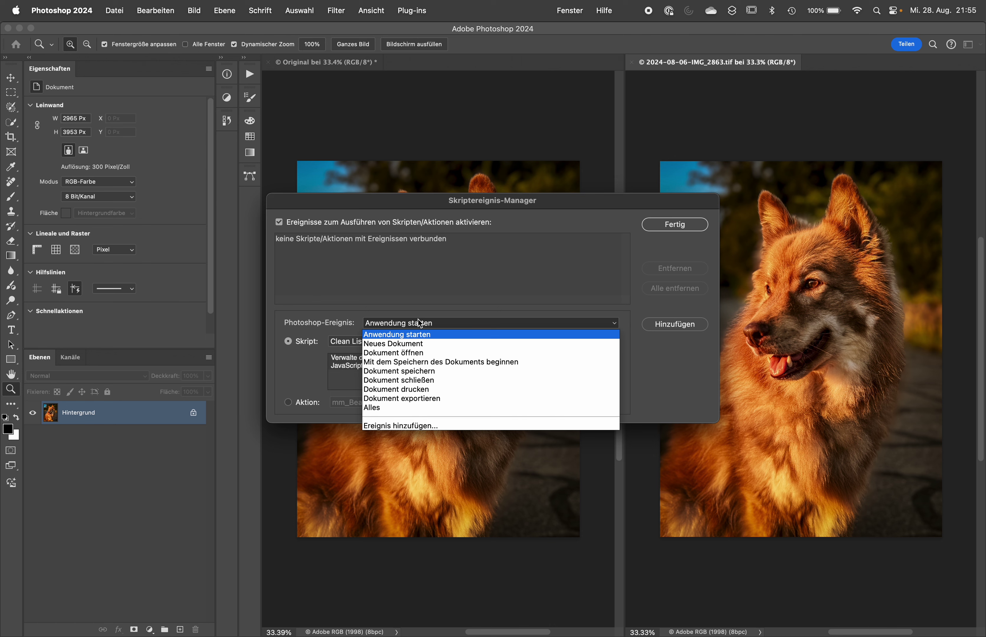
click(417, 353)
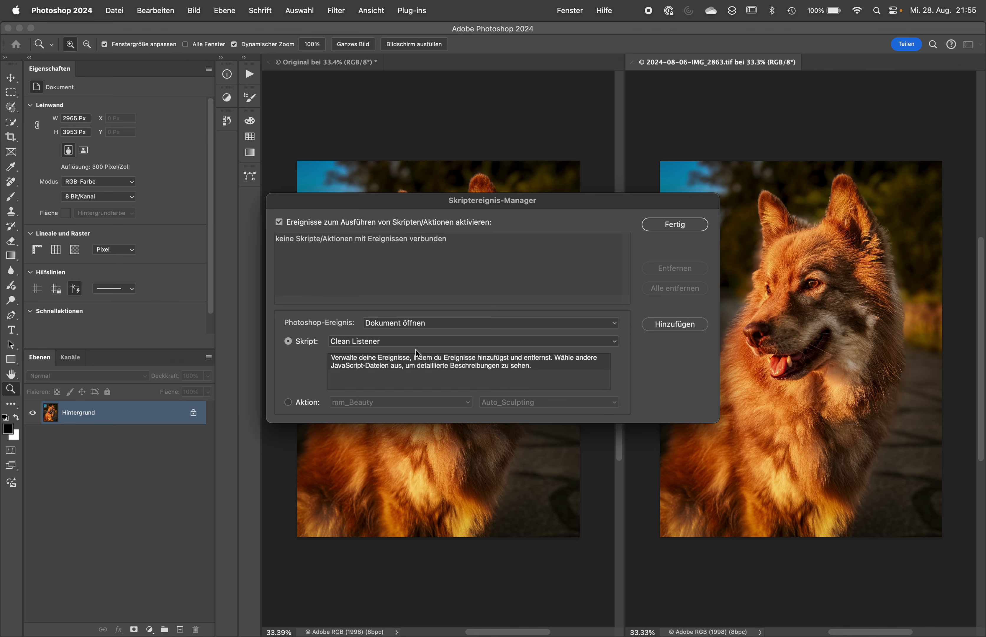
Attach the mm_Produktivität_v1 / Vorher_Nachher_Starter action to that event and close the manager
click(288, 402)
click(368, 403)
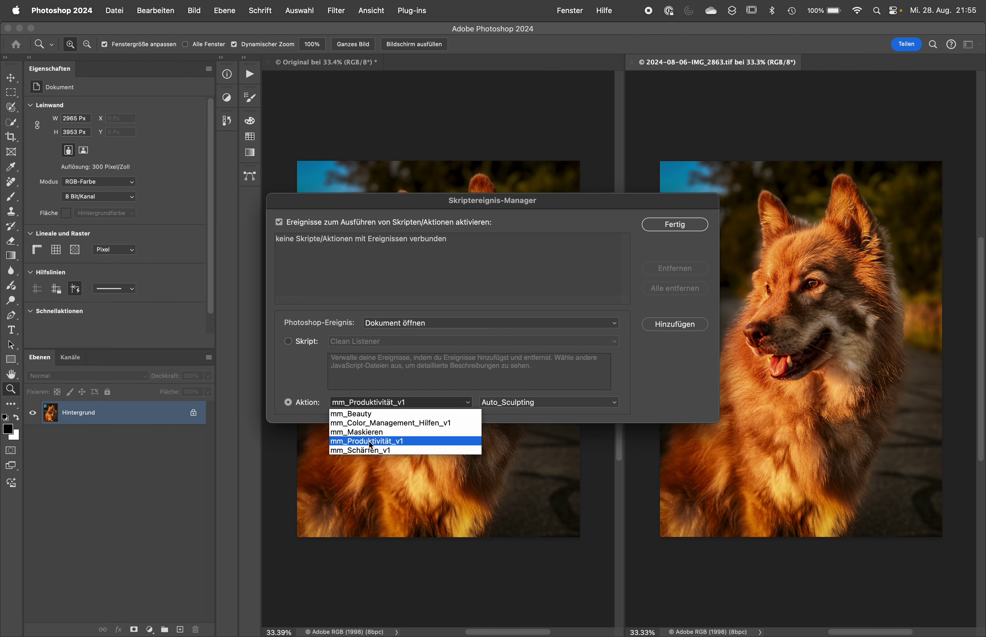
click(390, 442)
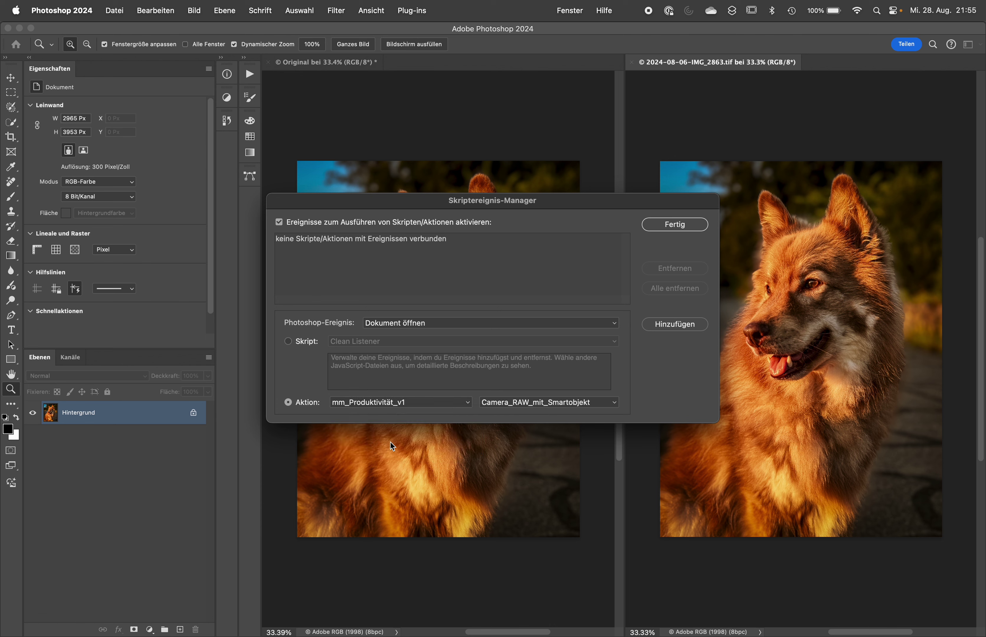
click(499, 406)
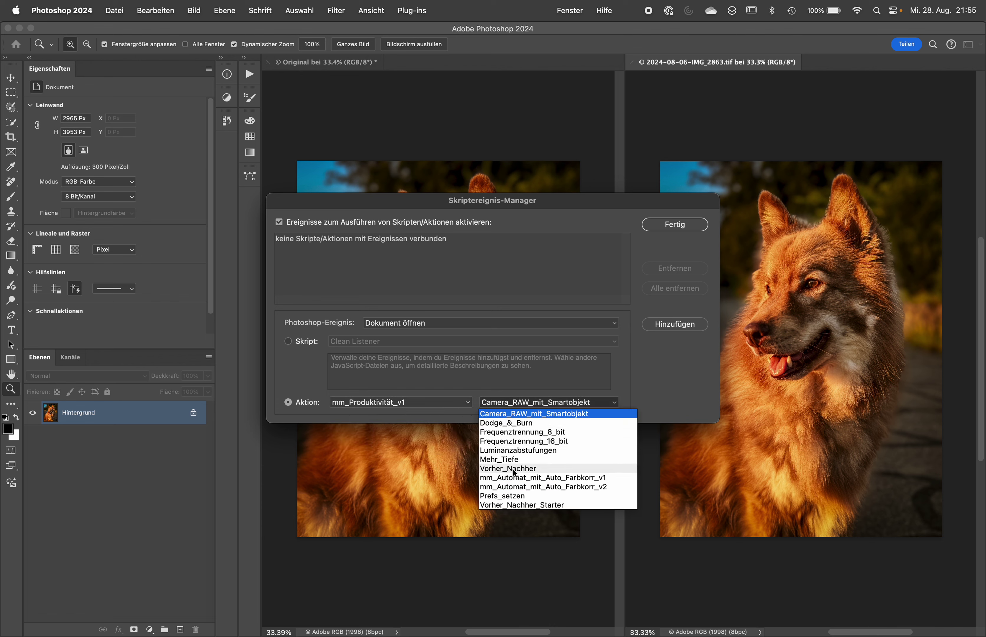
click(514, 505)
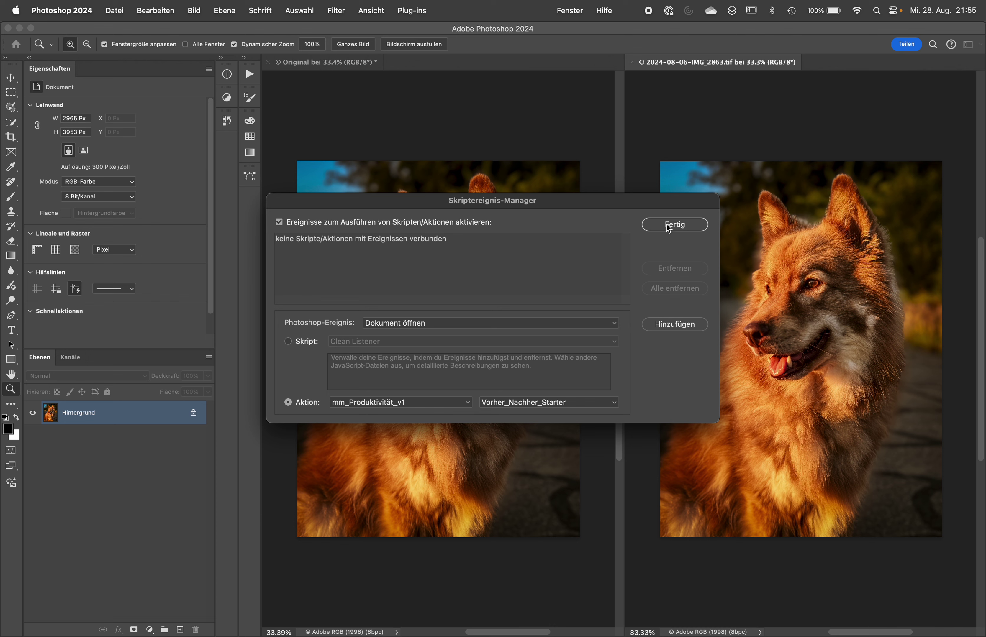
click(675, 323)
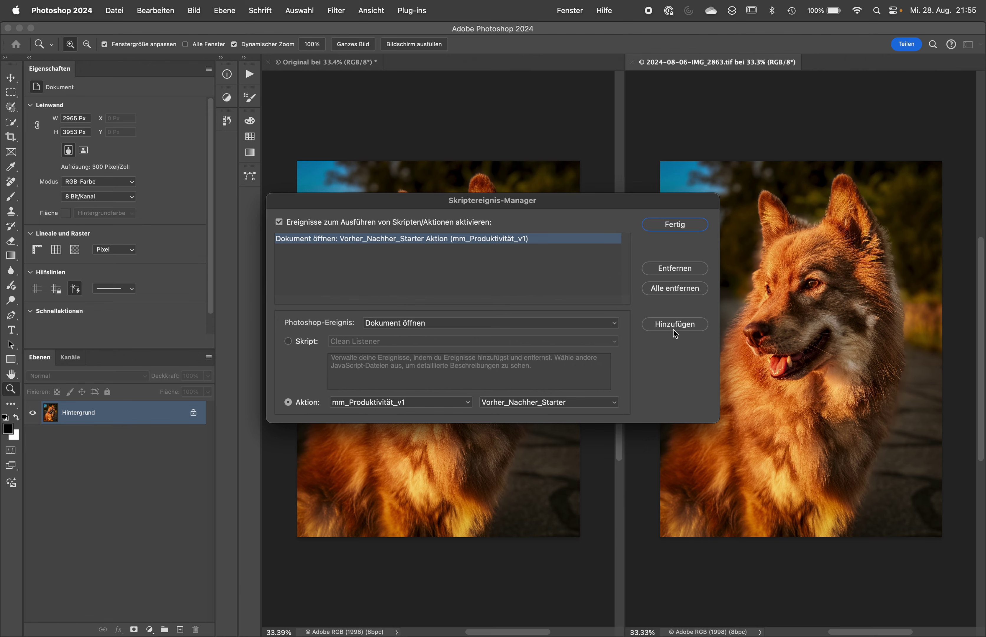
click(675, 225)
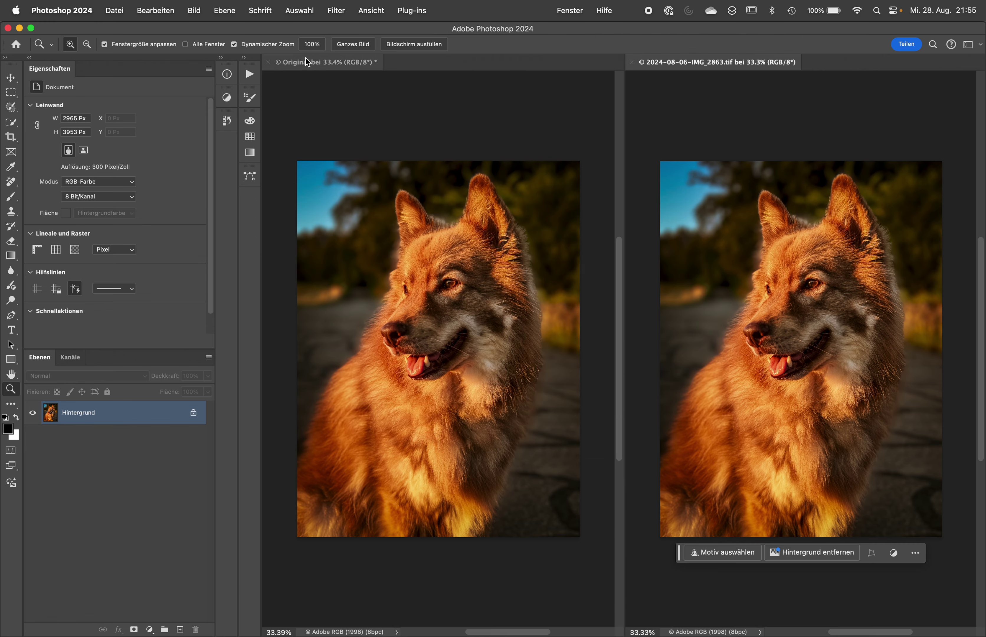
Close the dog documents without saving and open 2024-08-06-IMG_2863.tif
key(super+w)
key(super+w)
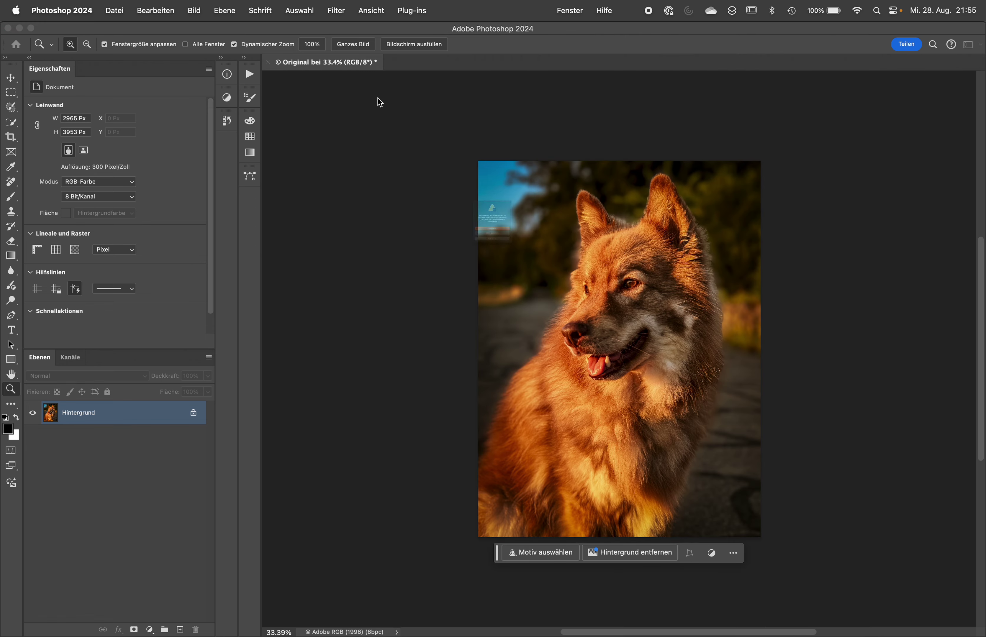
click(484, 272)
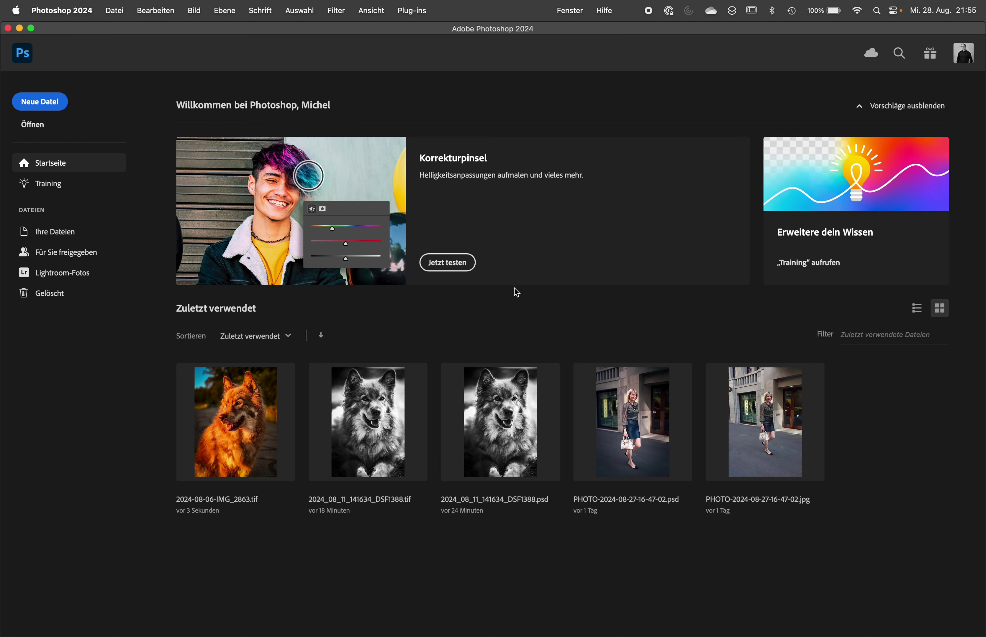
key(super+o)
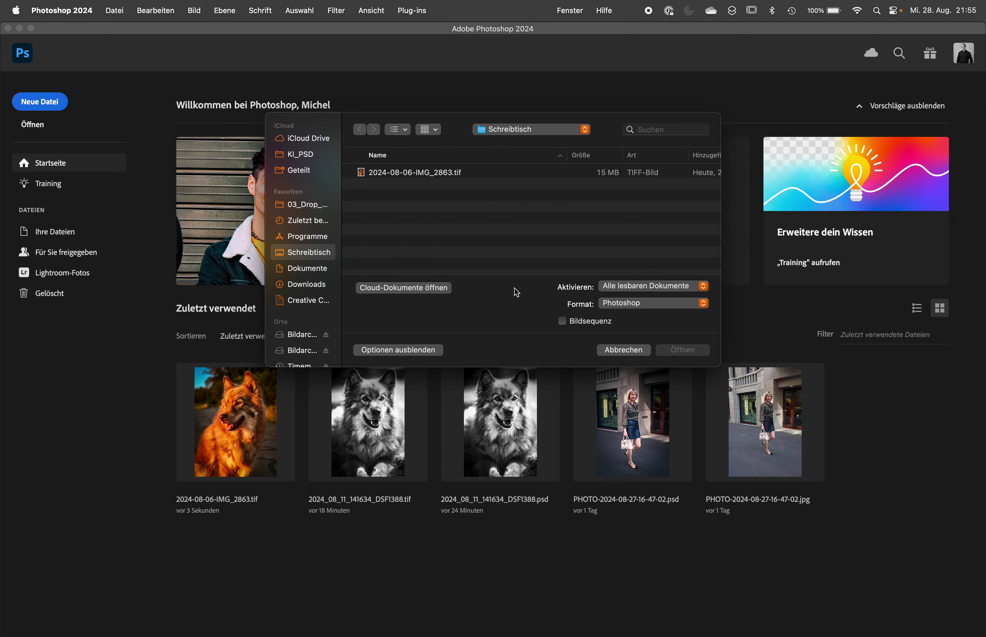
click(411, 173)
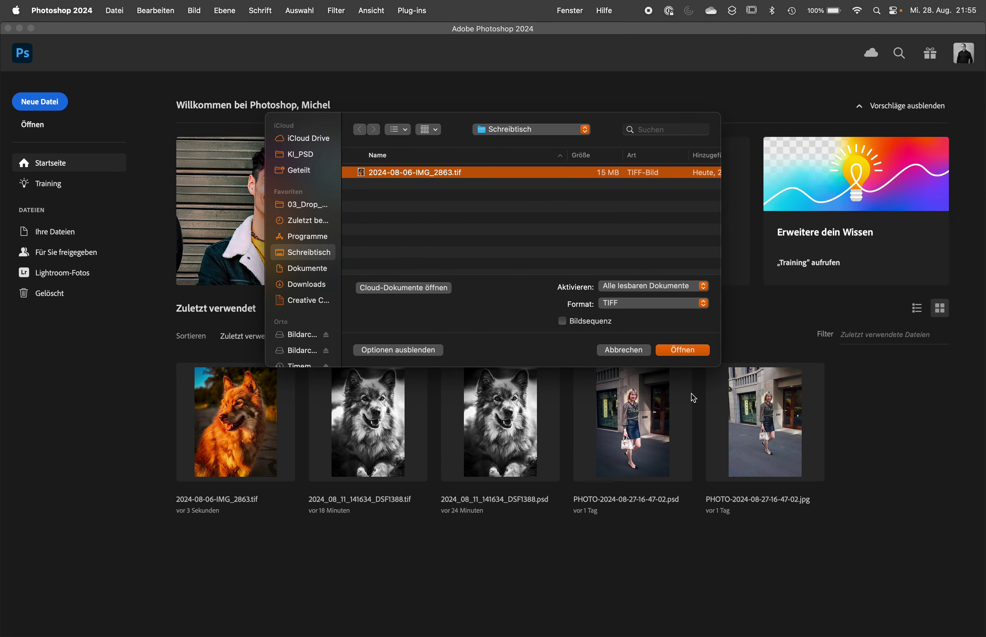
click(683, 350)
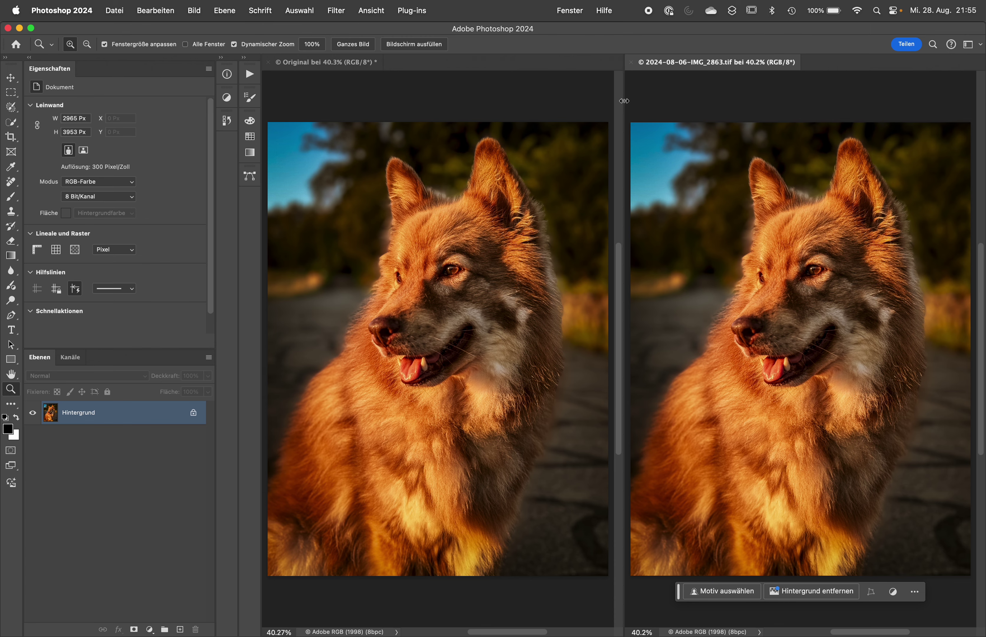
Widen the right document, adjust the Original's zoom, and open Camera Raw on the tif
drag(624, 100, 482, 100)
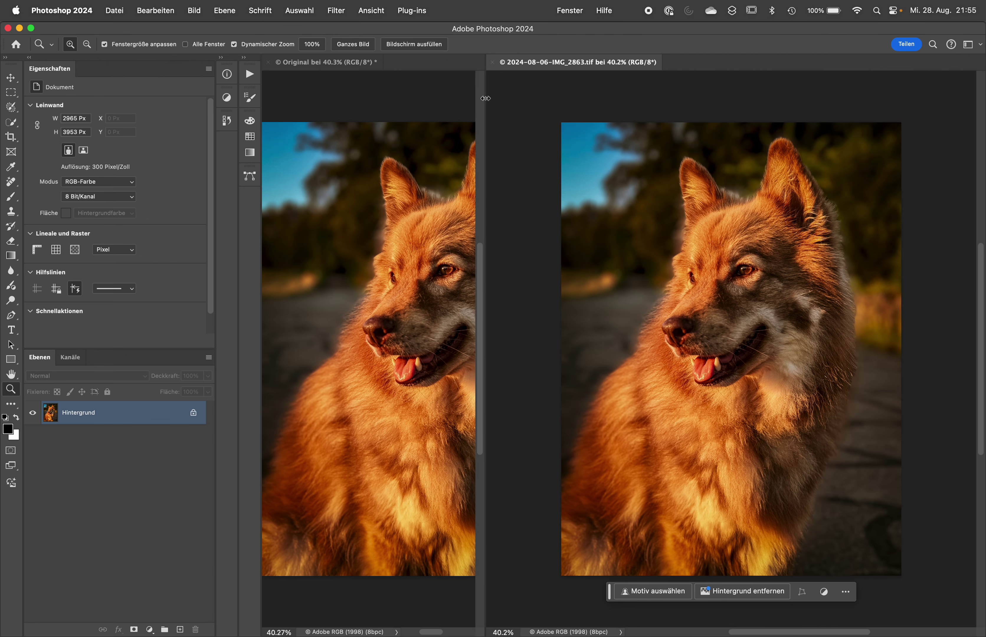
click(320, 62)
key(super+s)
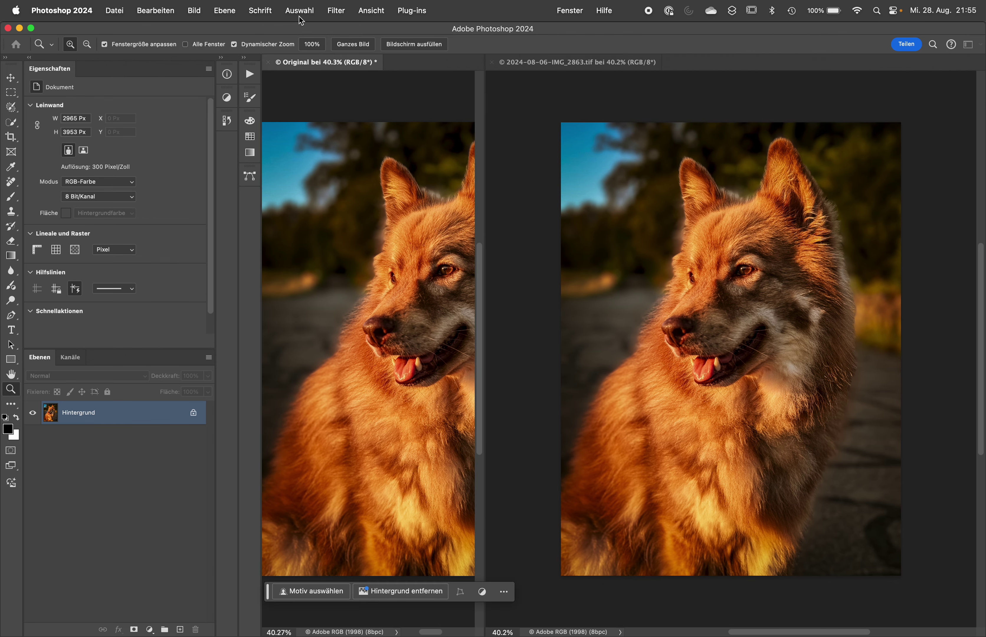
key(Escape)
key(super+minus)
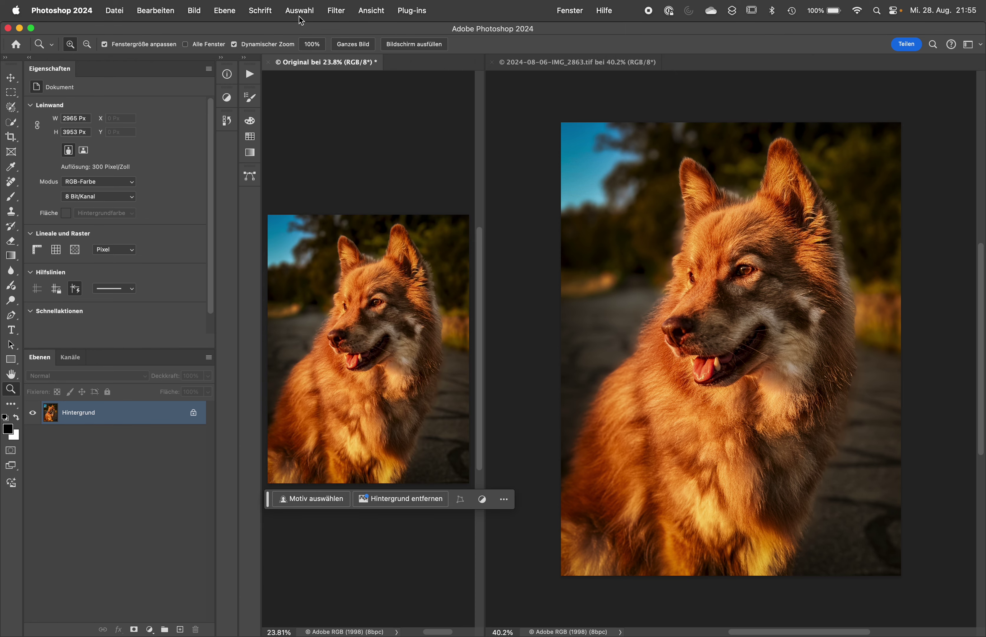
mouse_move(414, 334)
mouse_down()
mouse_move(458, 339)
mouse_move(430, 319)
mouse_up()
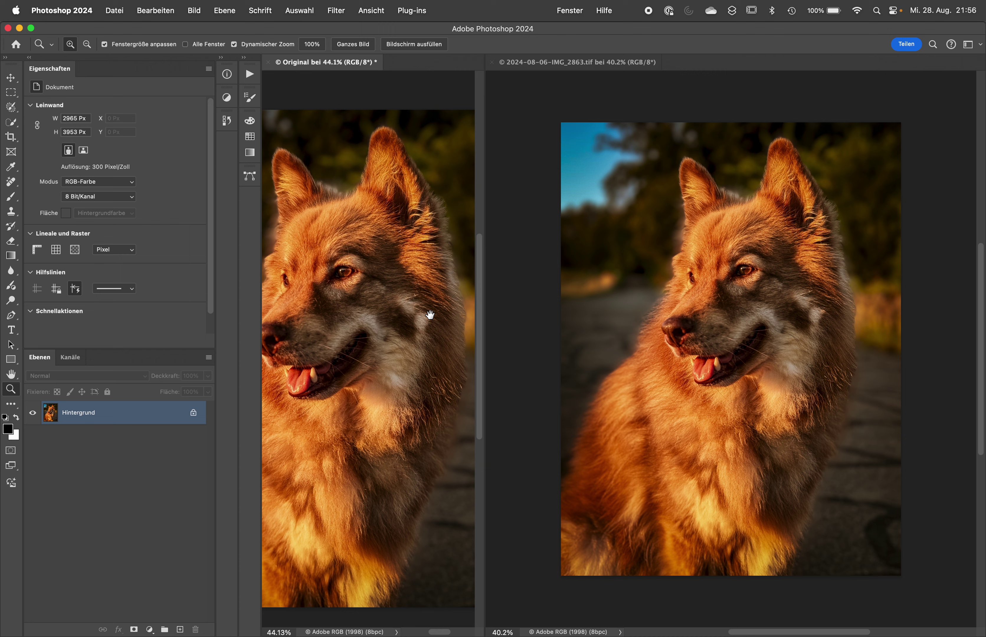
click(532, 67)
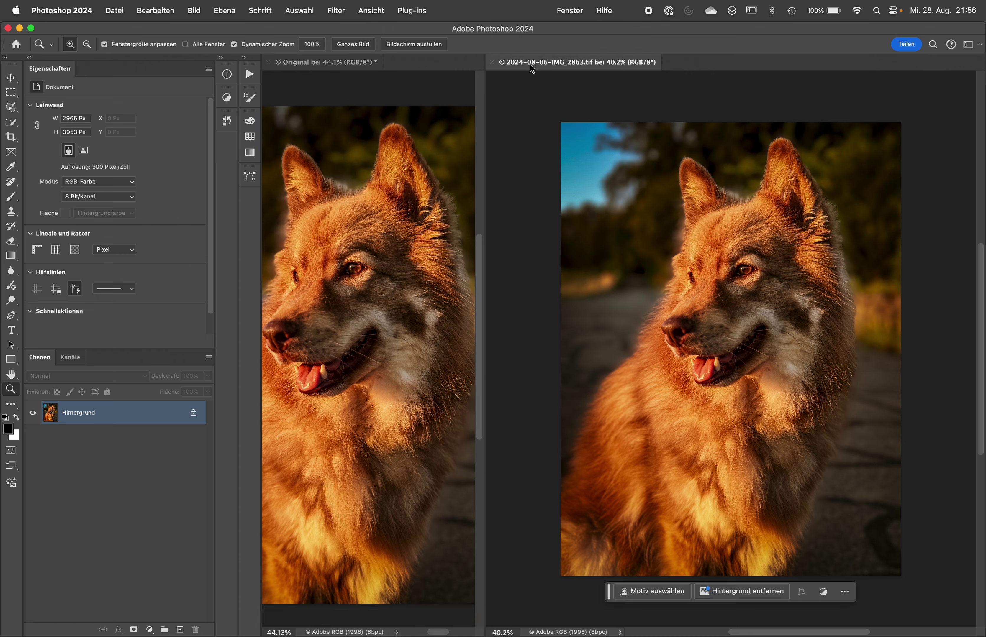
key(super+shift+a)
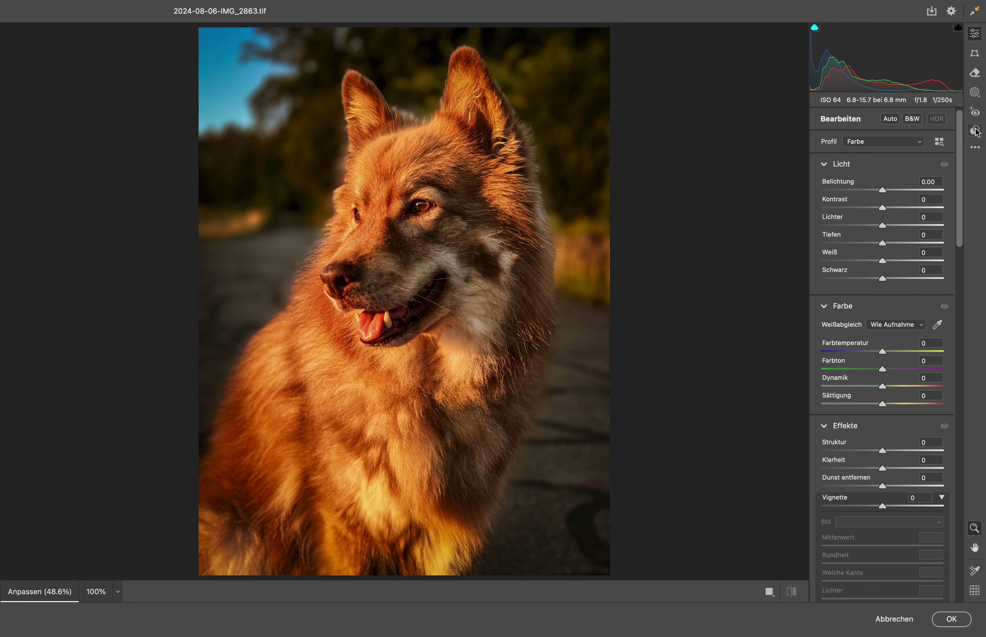
Apply the PB04 black-and-white Camera Raw preset at amount 60
click(975, 131)
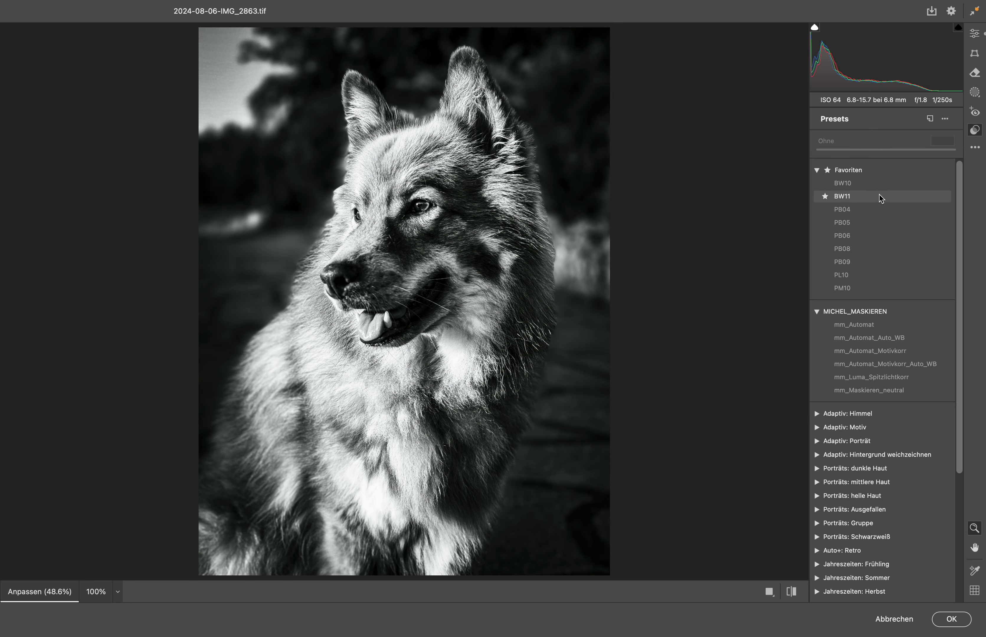
click(879, 207)
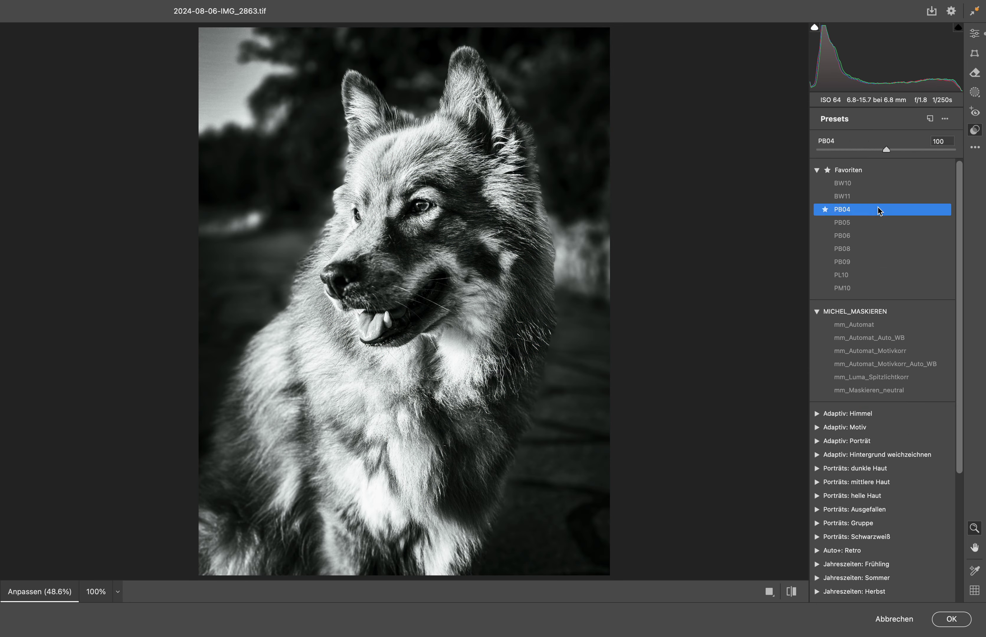
drag(890, 150, 867, 150)
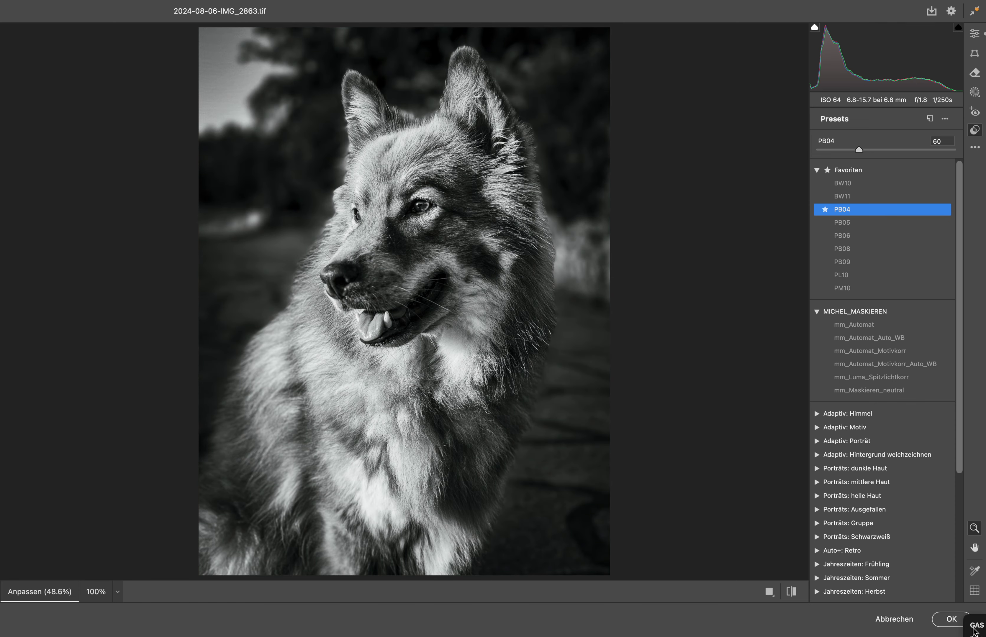
click(951, 619)
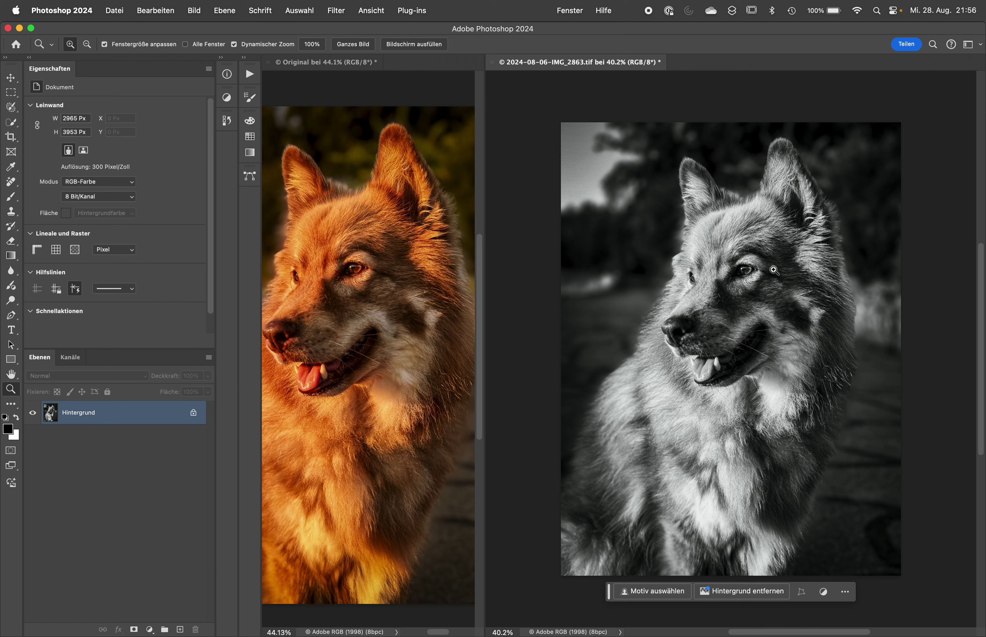
Adjust the zoom on both dog images and hide all panels with Tab
click(699, 264)
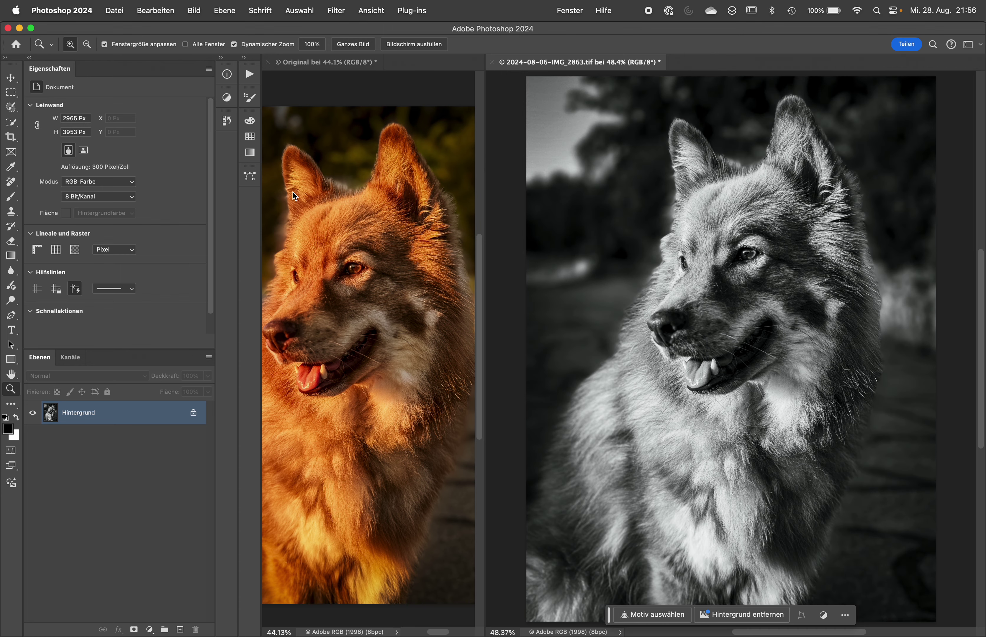
click(305, 61)
key(super+minus)
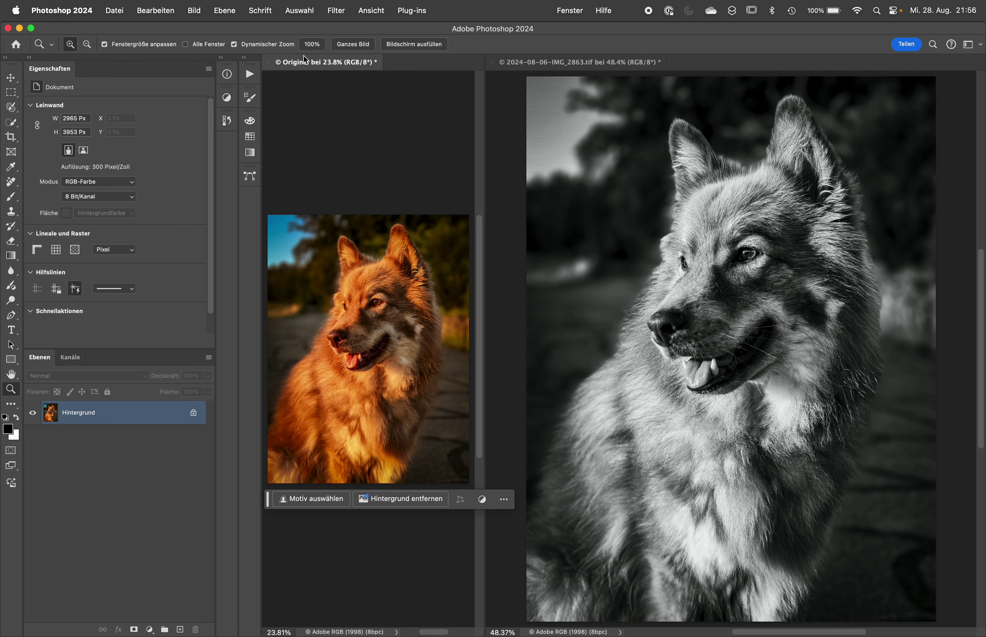
key(Tab)
Tile Original and the black-and-white copy 2-up Vertical, both fitted to 50.1% with Cmd+0
scroll(305, 60, up, 3)
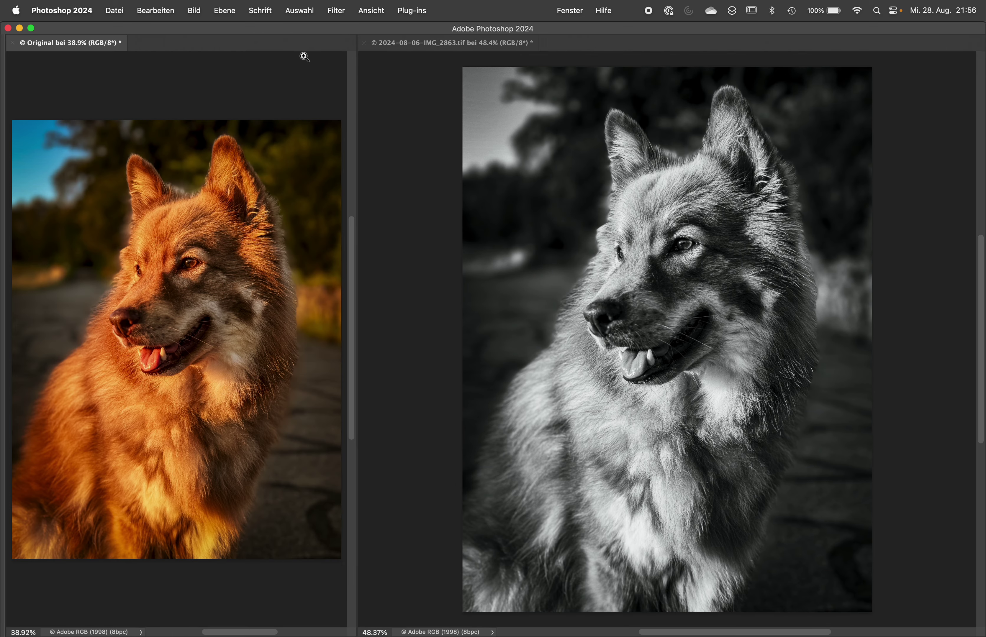
scroll(305, 60, right, 3)
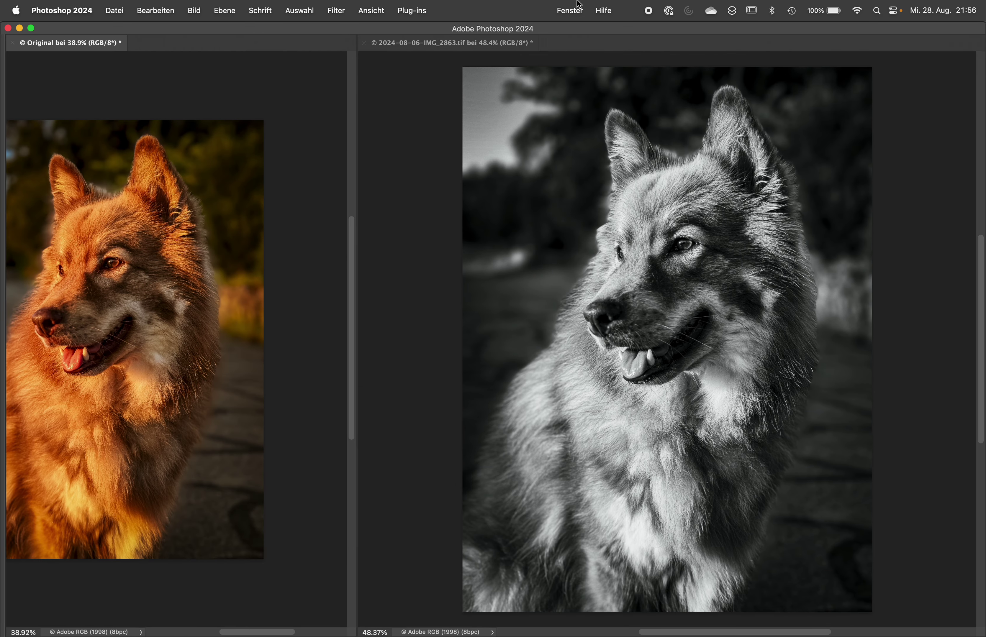
click(569, 10)
mouse_move(585, 29)
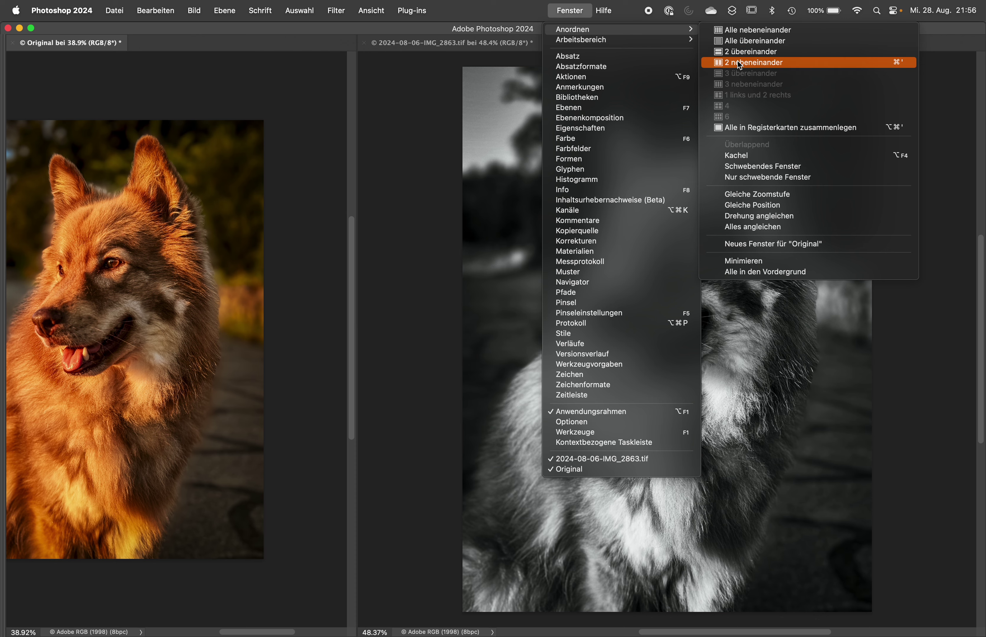
click(739, 62)
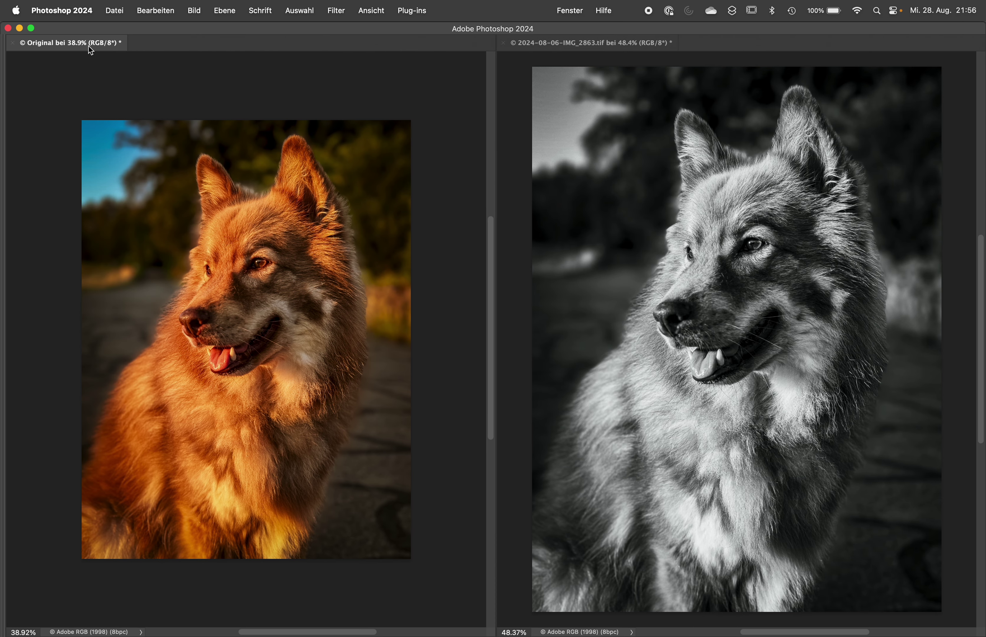
key(super+0)
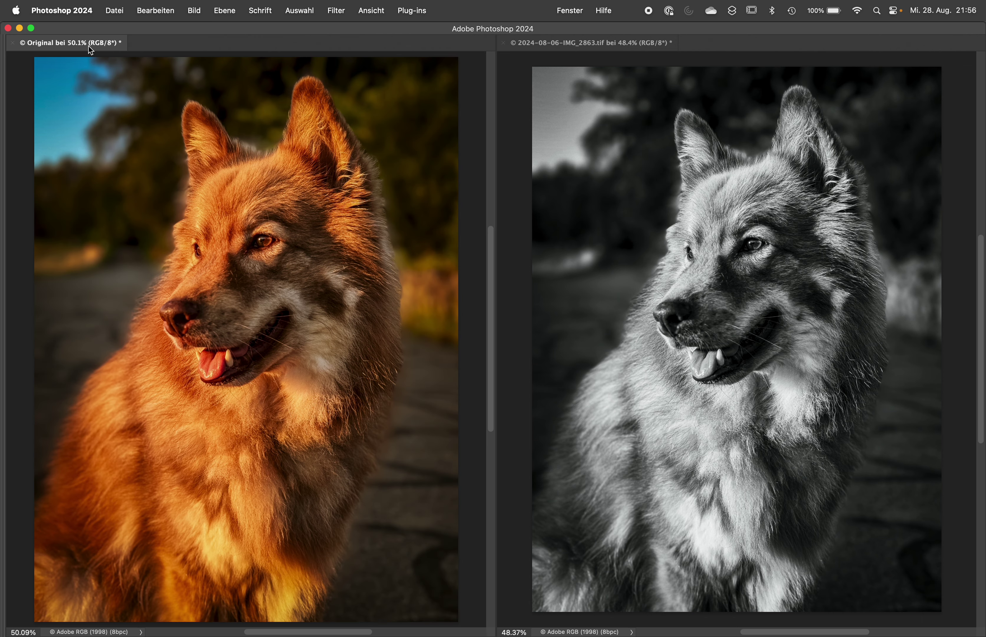
click(516, 43)
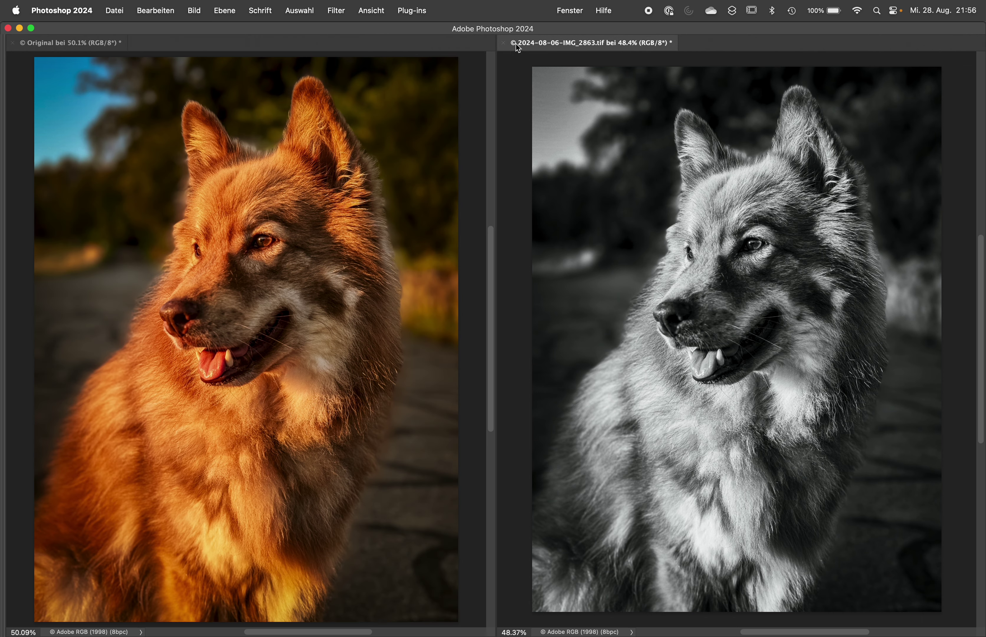
key(super+0)
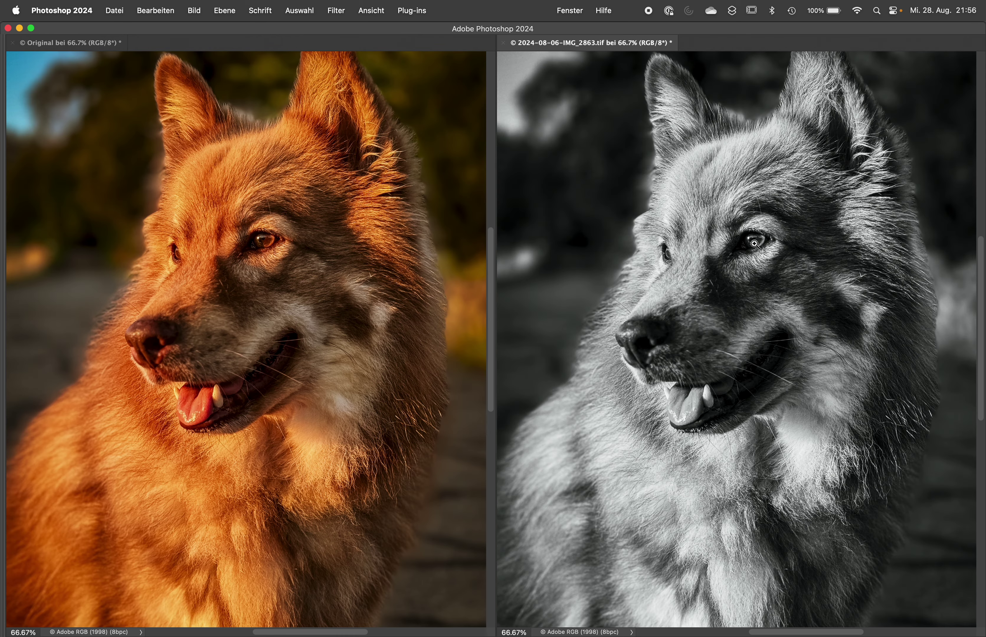
Zoom both dog images to 200% on the eye, pan them together, and restore the panels
click(754, 243)
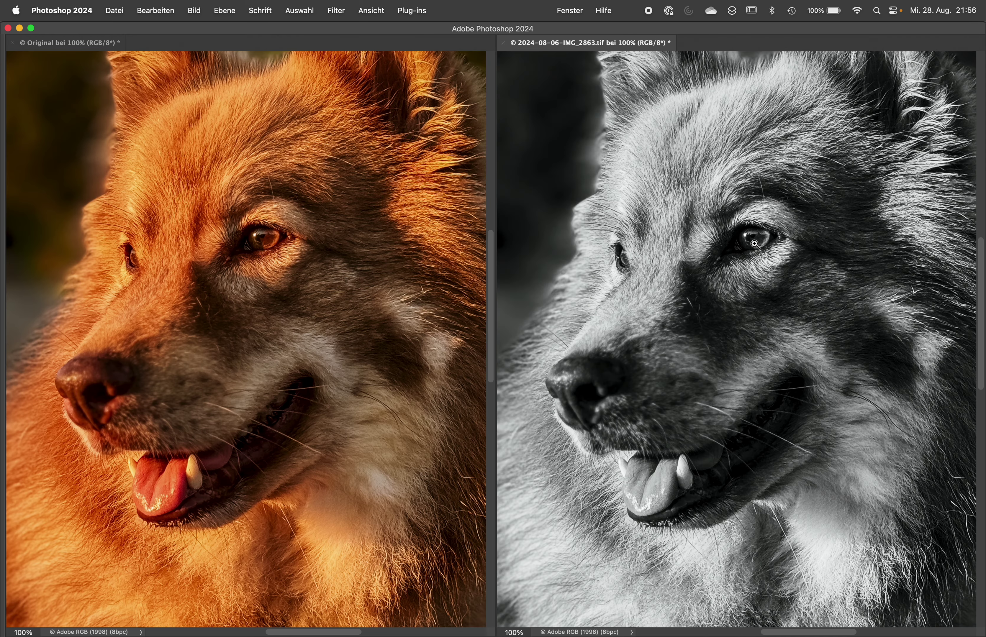
click(755, 244)
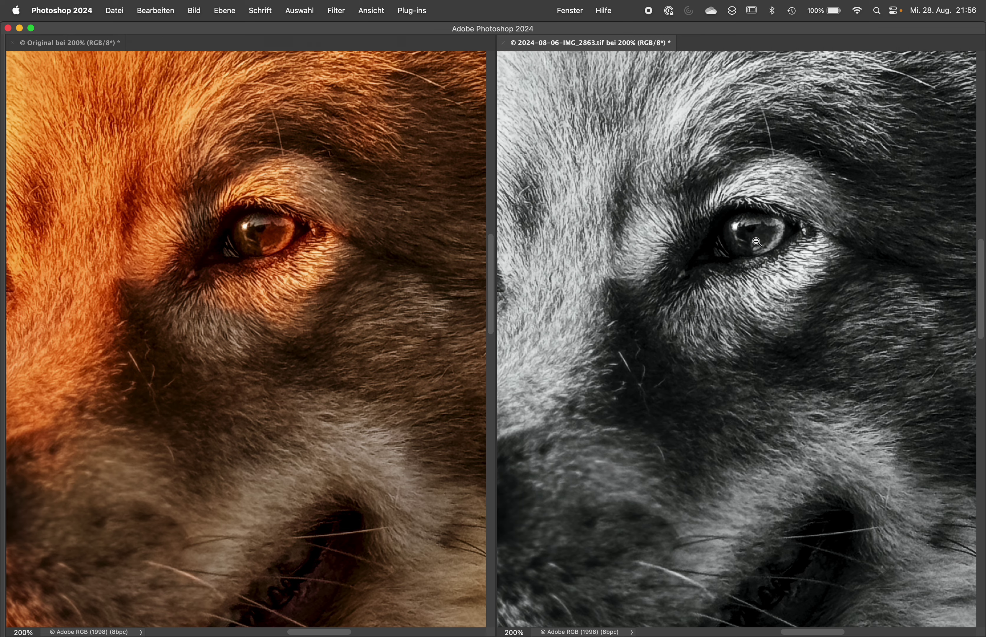
alt+click(756, 242)
alt+click(756, 242)
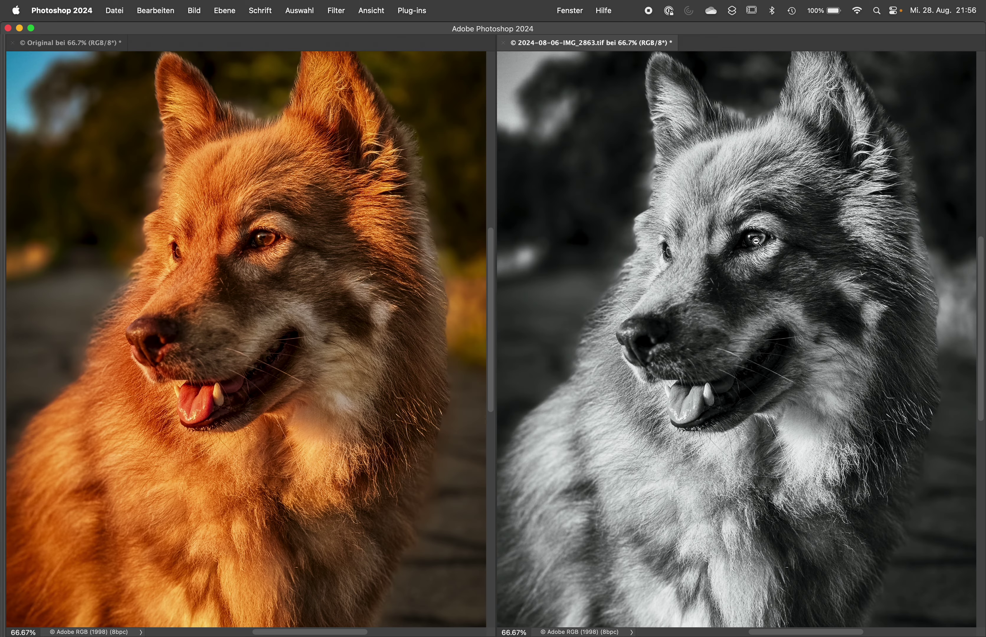
double_click(756, 241)
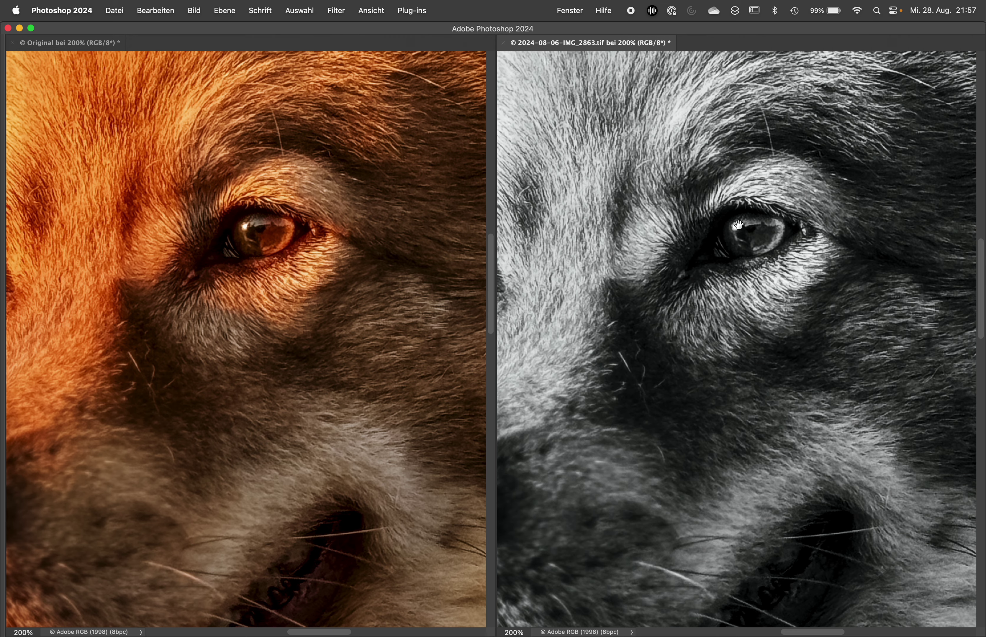
mouse_move(738, 224)
mouse_down()
mouse_move(772, 264)
mouse_move(700, 221)
mouse_move(724, 217)
mouse_move(651, 254)
mouse_move(717, 239)
mouse_up()
key(Tab)
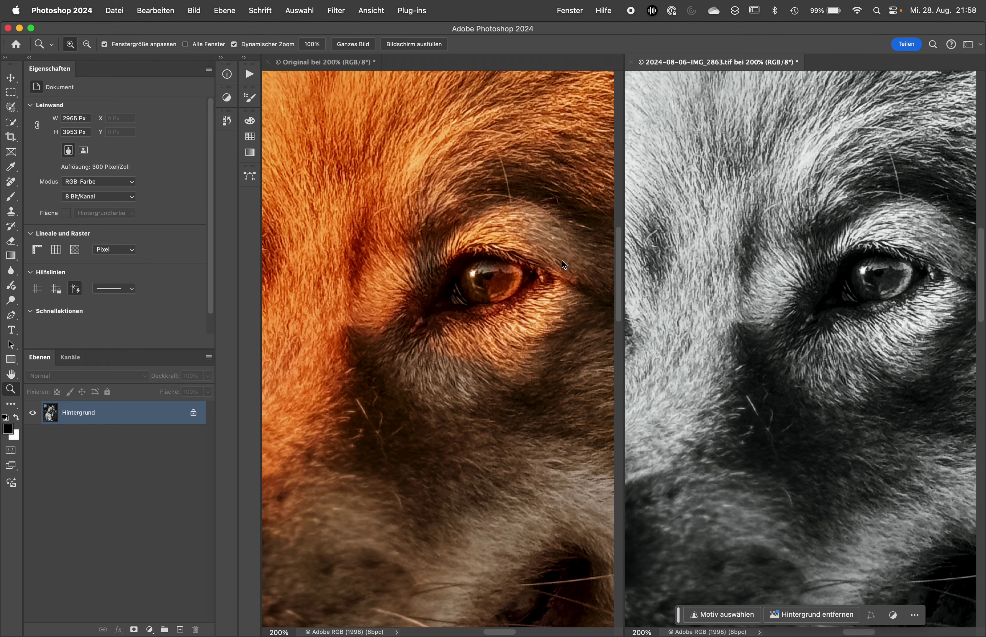
Fit the black-and-white copy and the colour Original on screen, then open the Fenster menu
key(super+0)
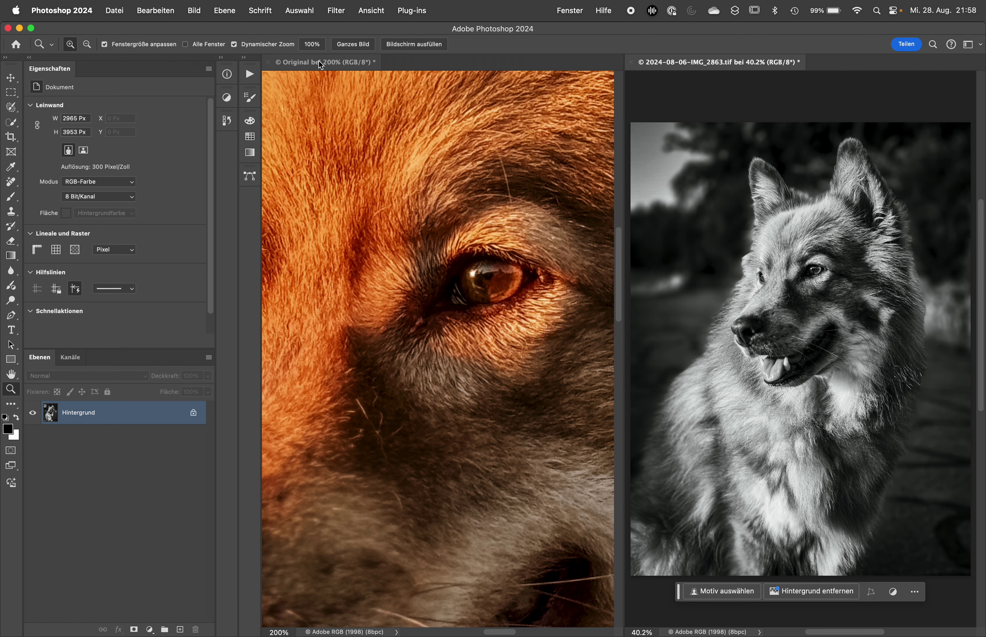
click(318, 60)
key(super+0)
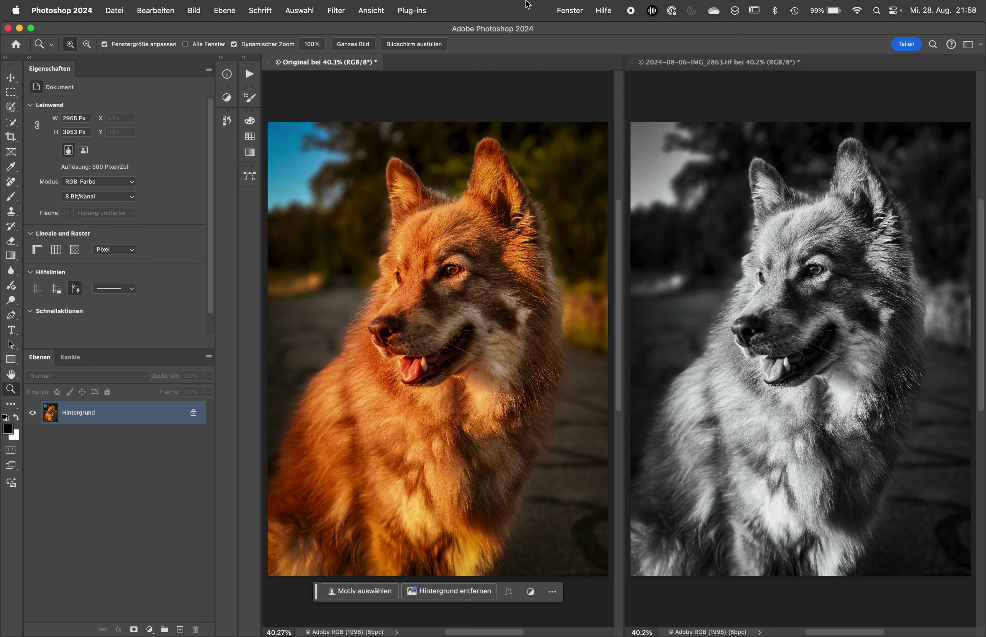
click(574, 11)
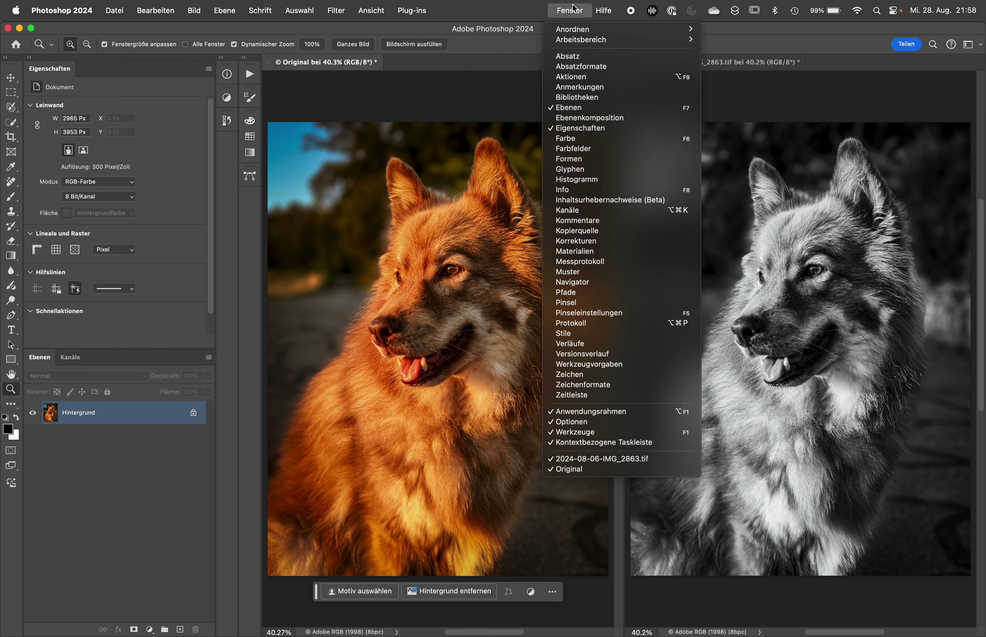
mouse_move(586, 29)
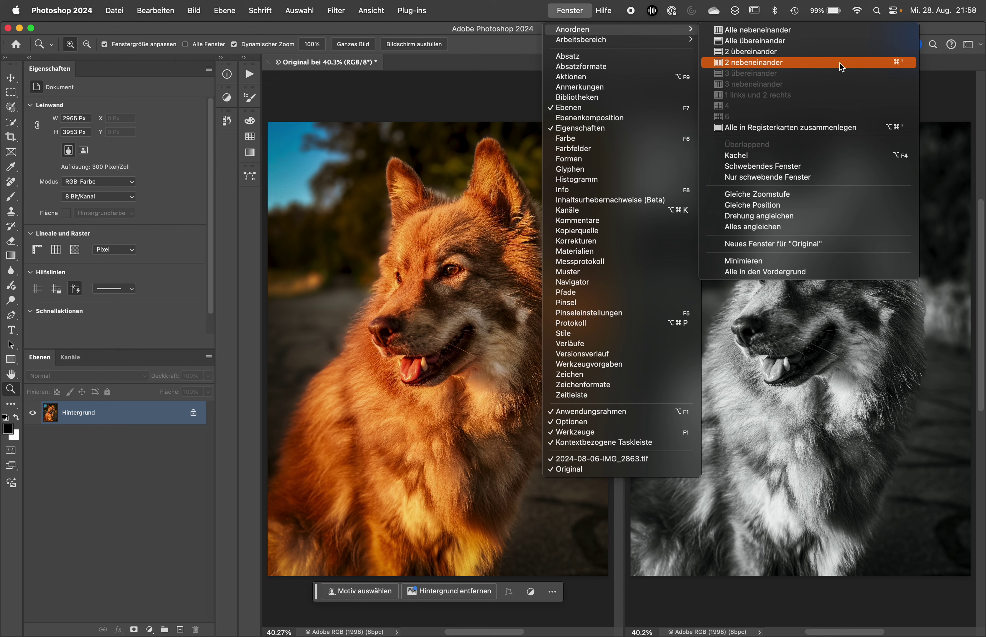
Tile the two dog documents 2 nebeneinander and open Bearbeiten > Tastaturbefehle
click(840, 63)
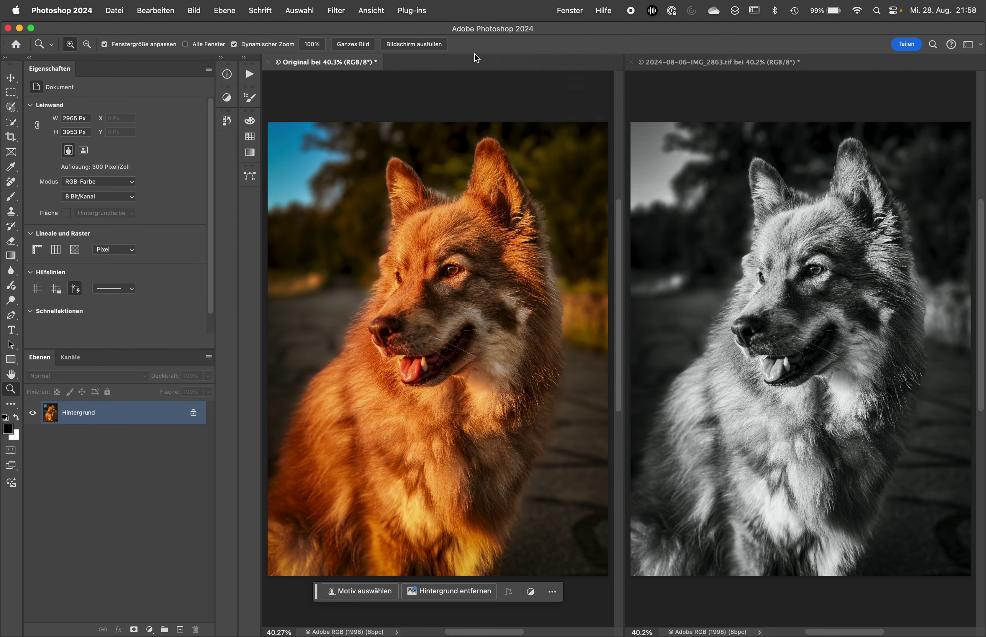
click(169, 7)
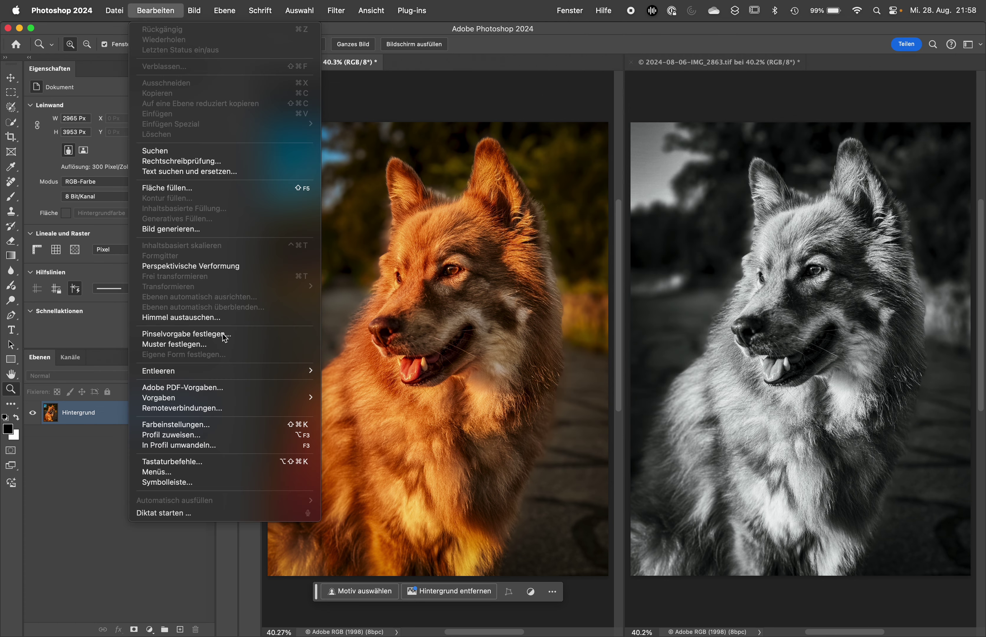
click(242, 459)
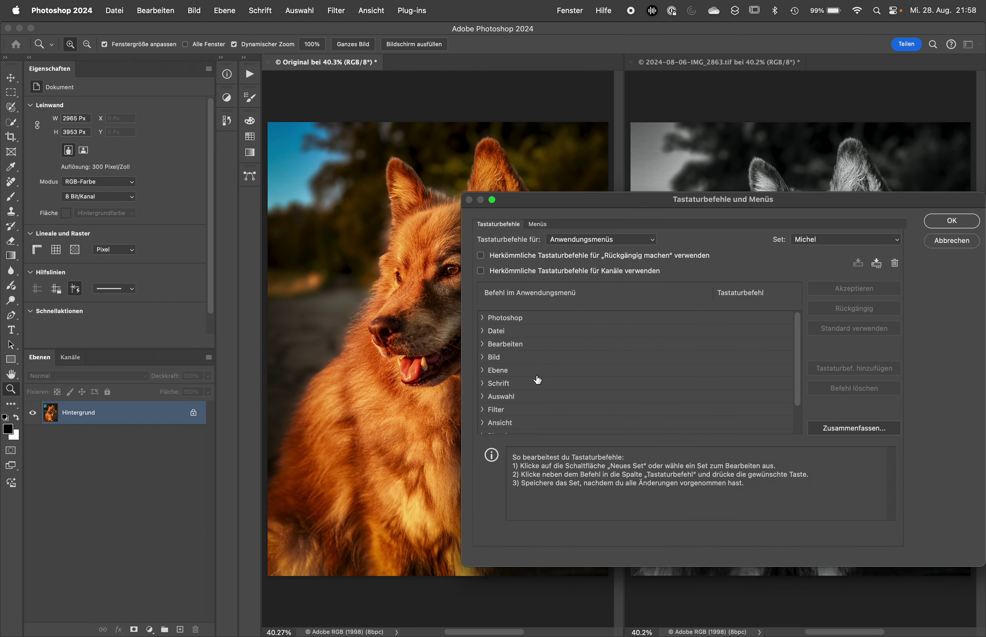
Look up the Fenster shortcut for 2 nebeneinander, then cancel the dialog unchanged
scroll(536, 384, down, 2)
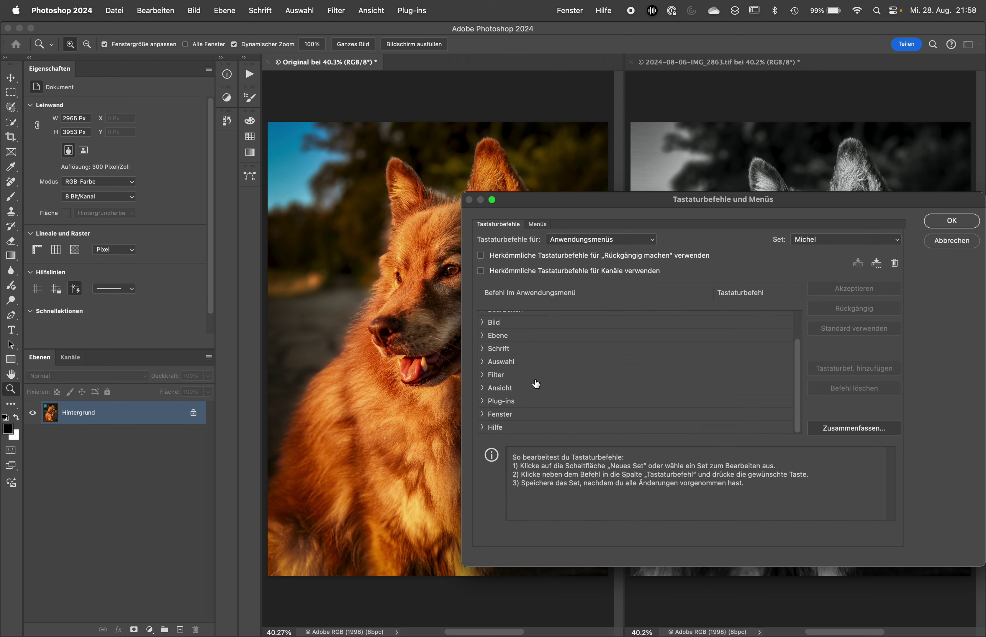
click(484, 415)
scroll(618, 392, down, 2)
scroll(618, 392, down, 2)
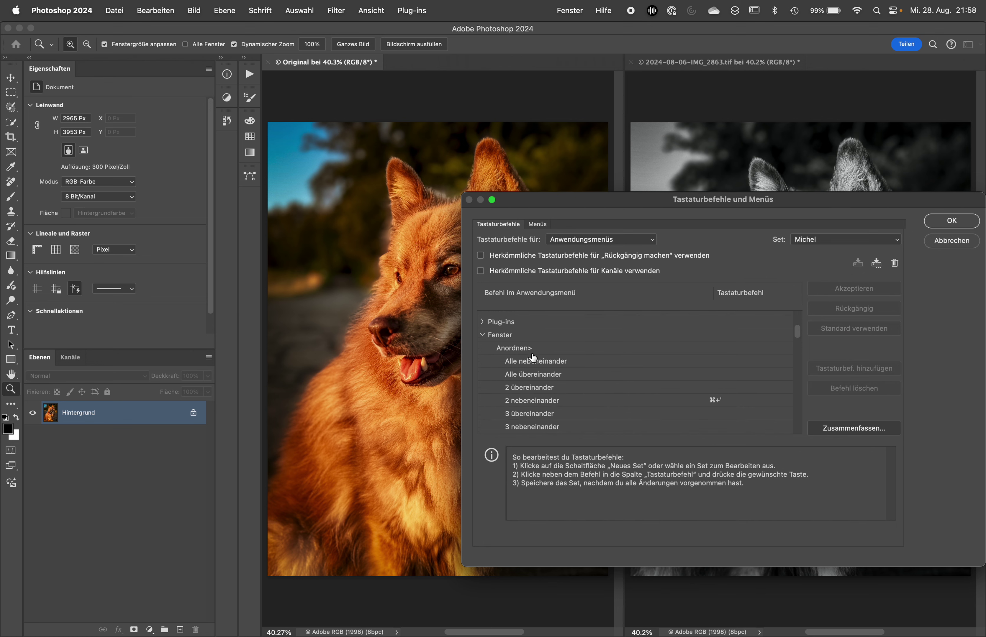
scroll(716, 401, down, 2)
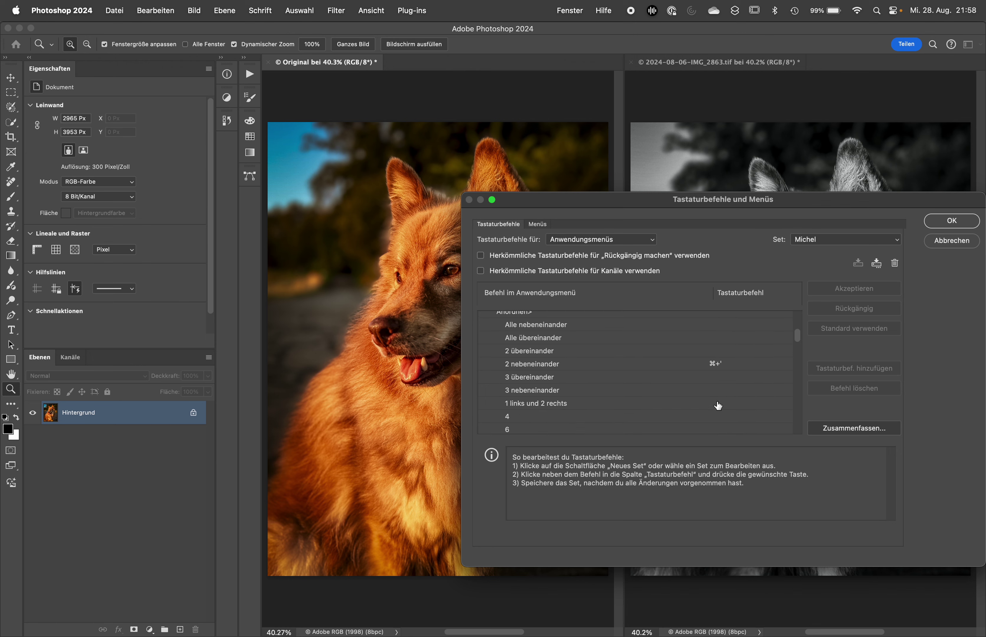
scroll(715, 401, down, 3)
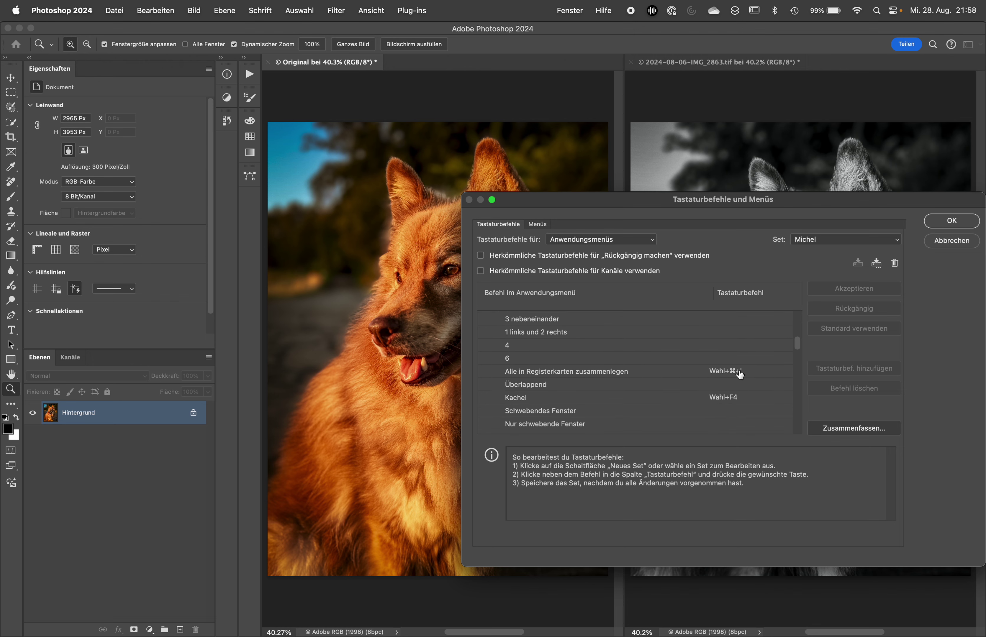
click(946, 244)
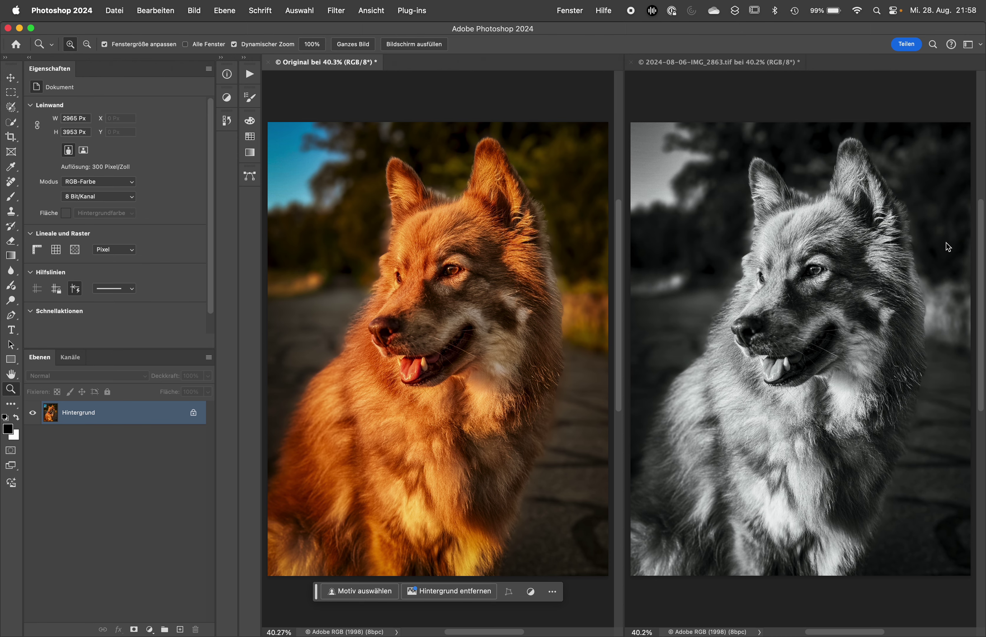
Re-tile with Cmd+Alt+T so the black-and-white copy sits left and the colour Original right
key(super+alt+t)
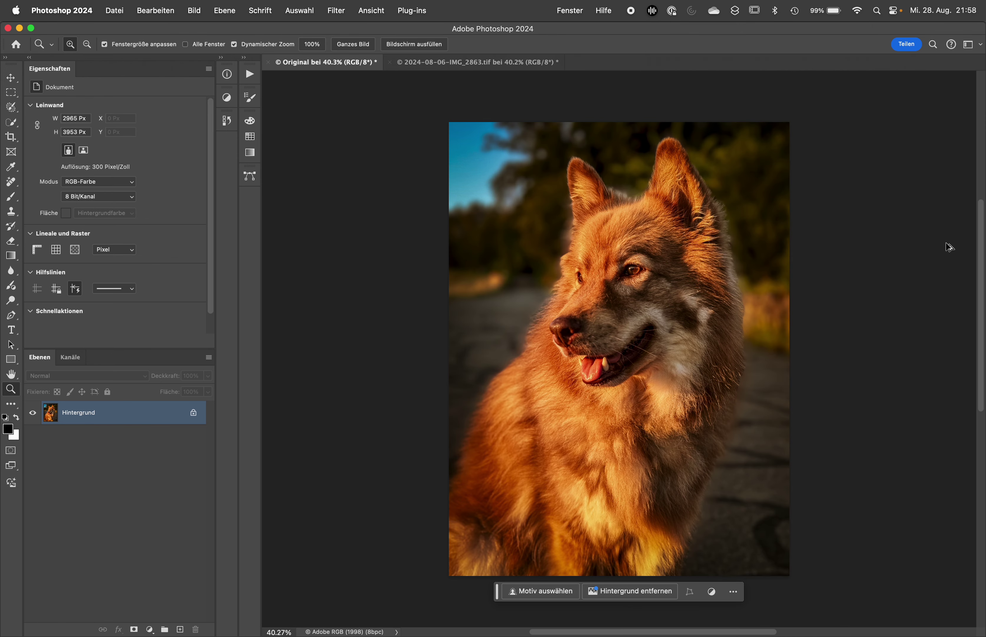
key(super+alt+t)
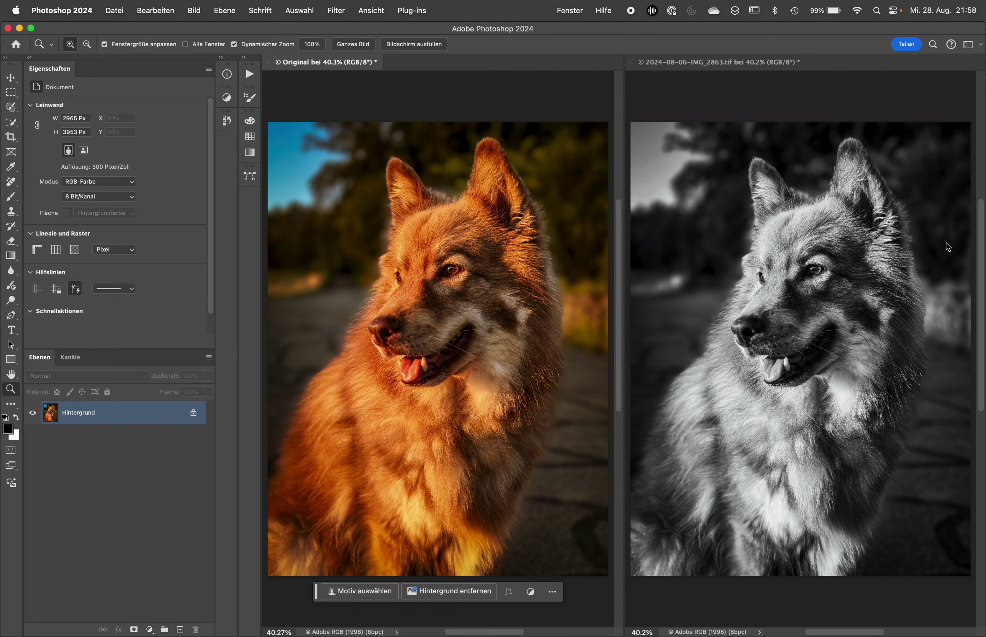
key(super+alt+t)
key(super+alt+t)
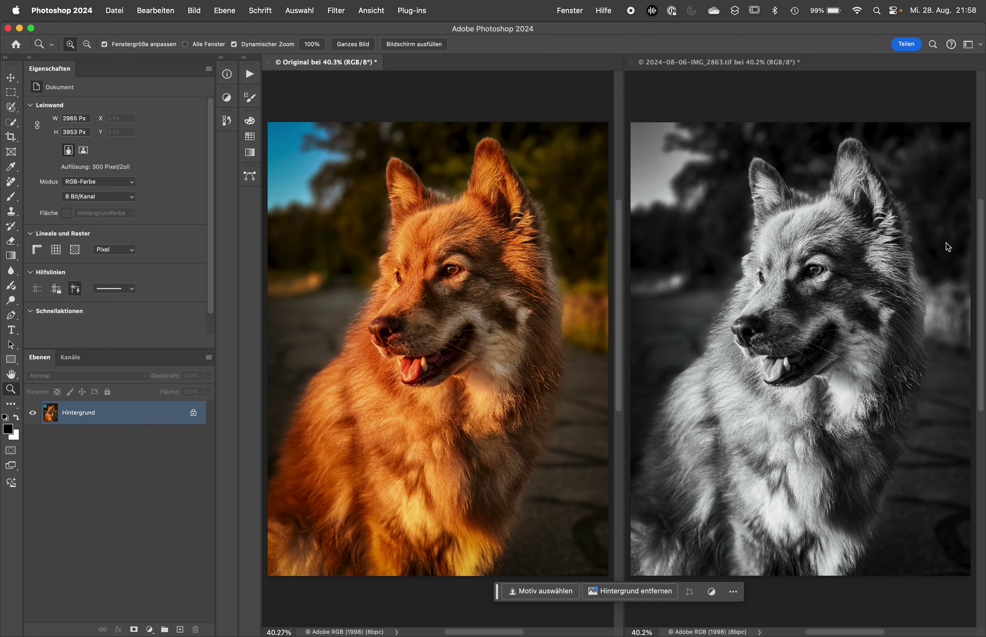
click(740, 61)
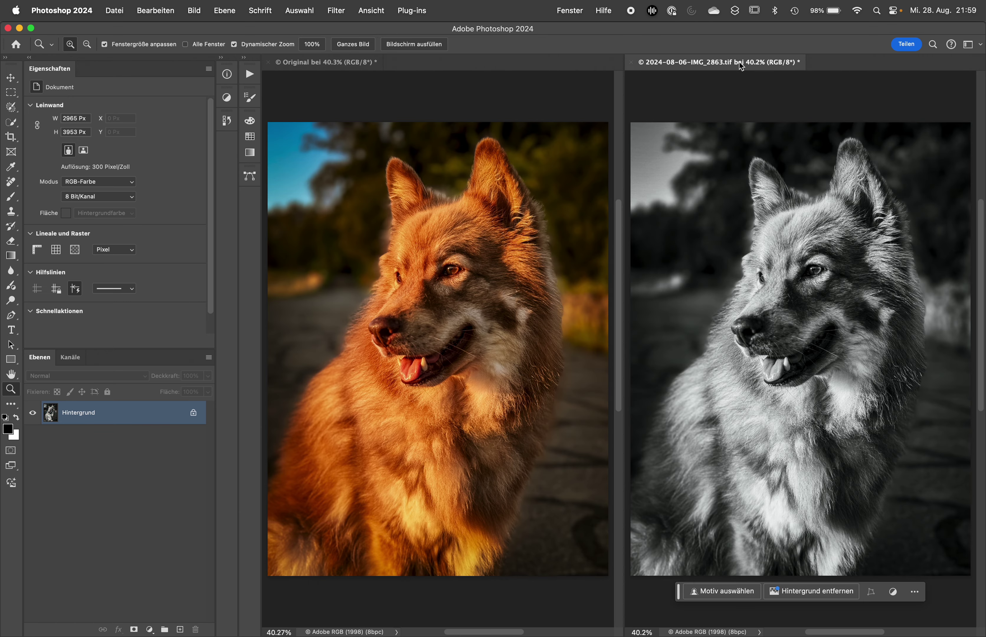
key(super+alt+t)
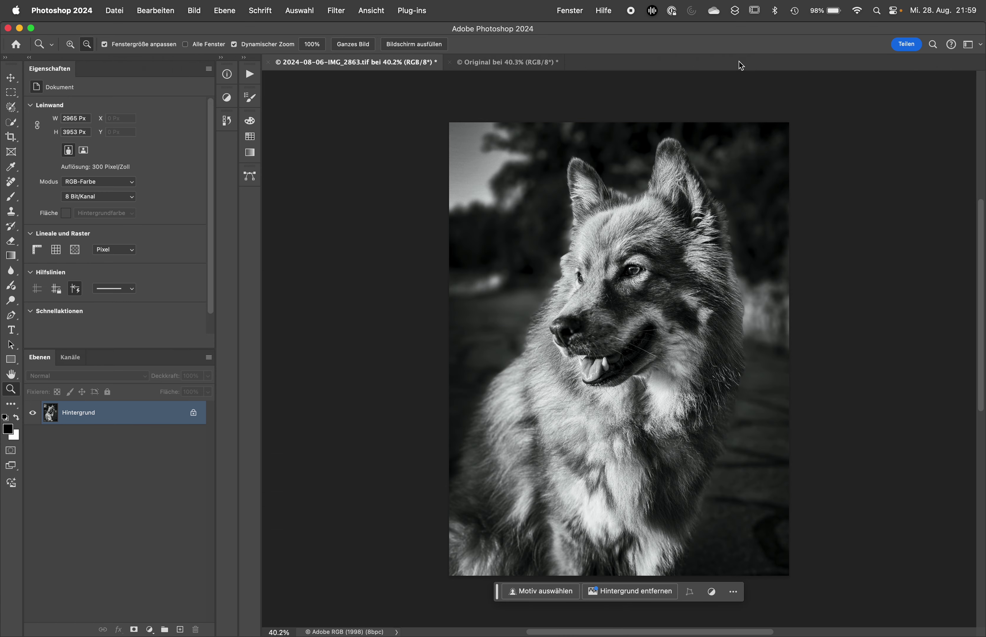
key(super+alt+t)
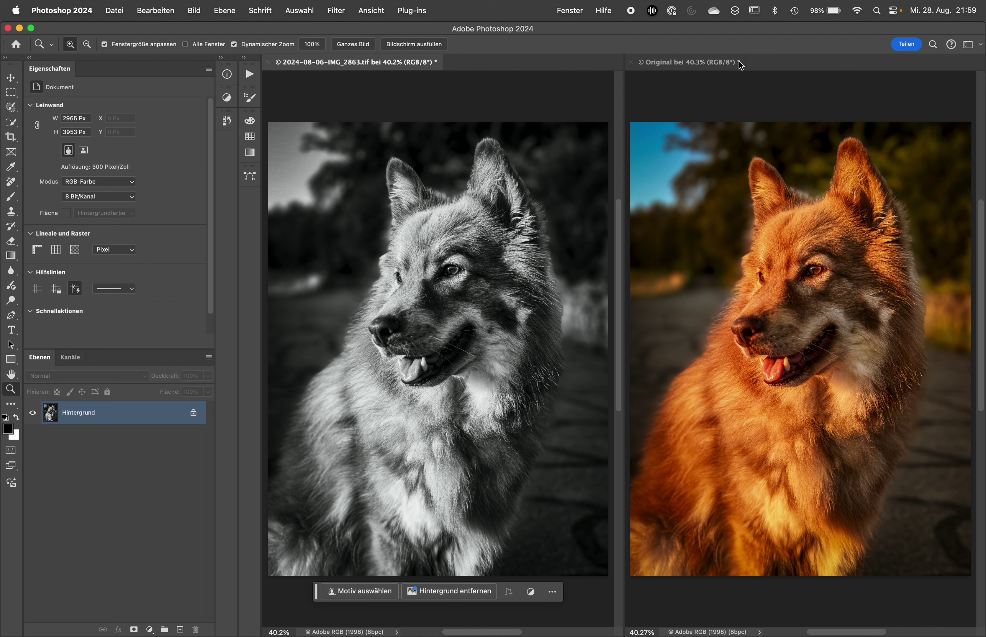
Open Datei > Skripte > Skriptereignis-Manager and show the Photoshop-Ereignis event list
click(114, 11)
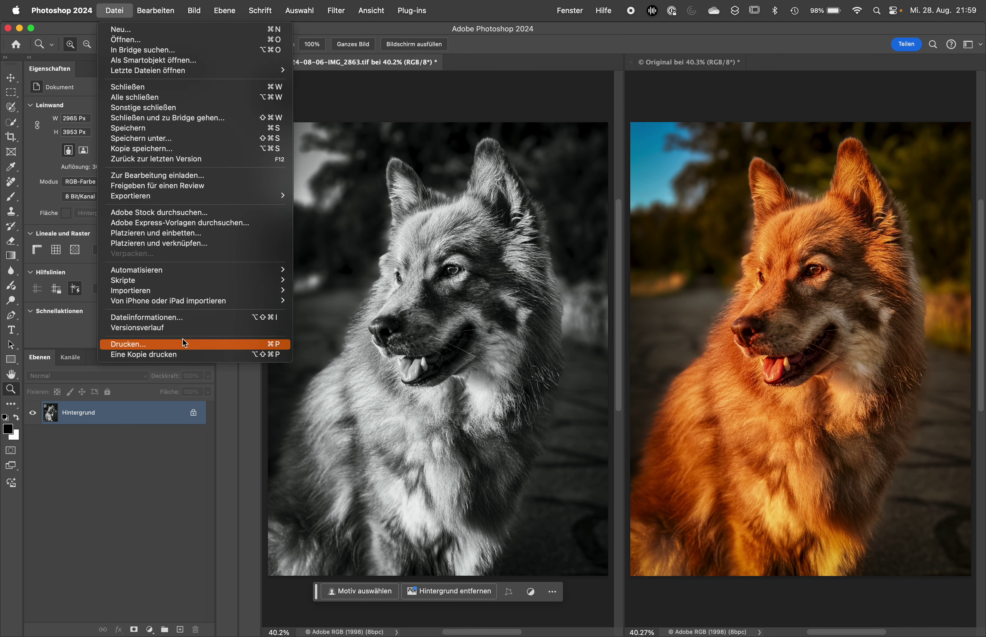
mouse_move(154, 280)
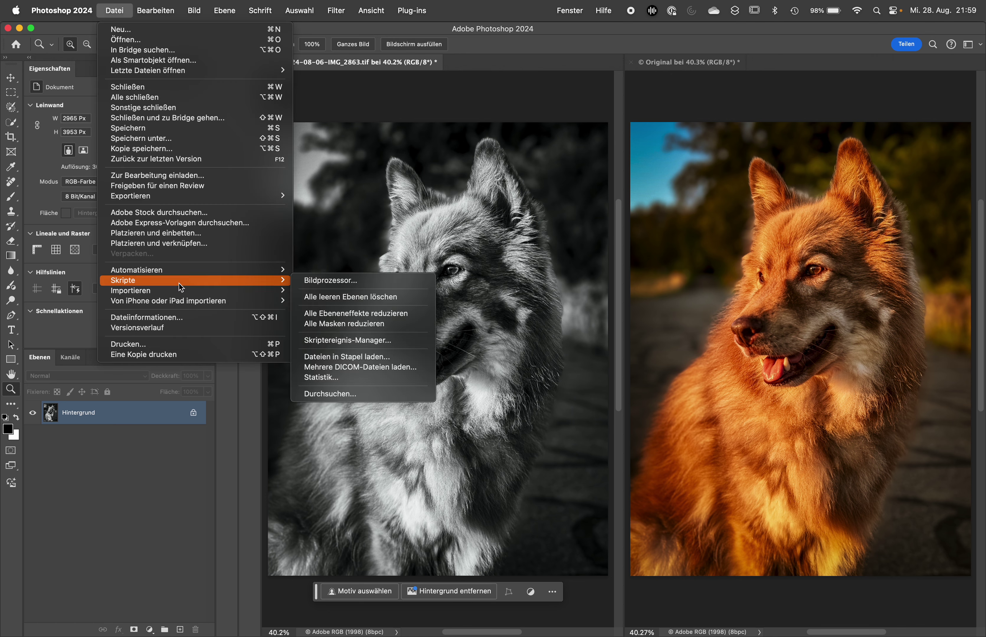
click(394, 338)
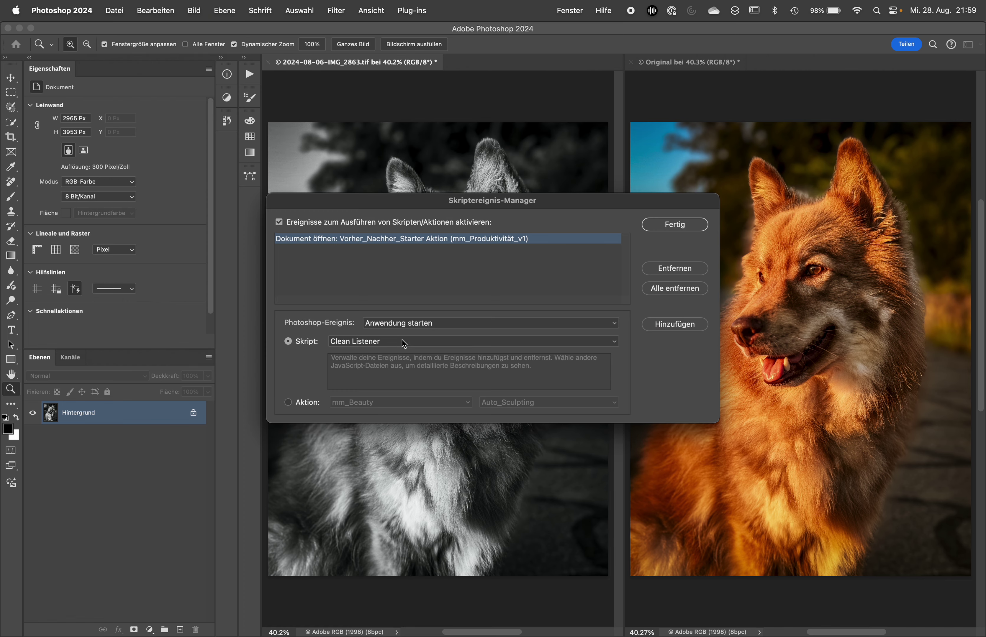
click(378, 325)
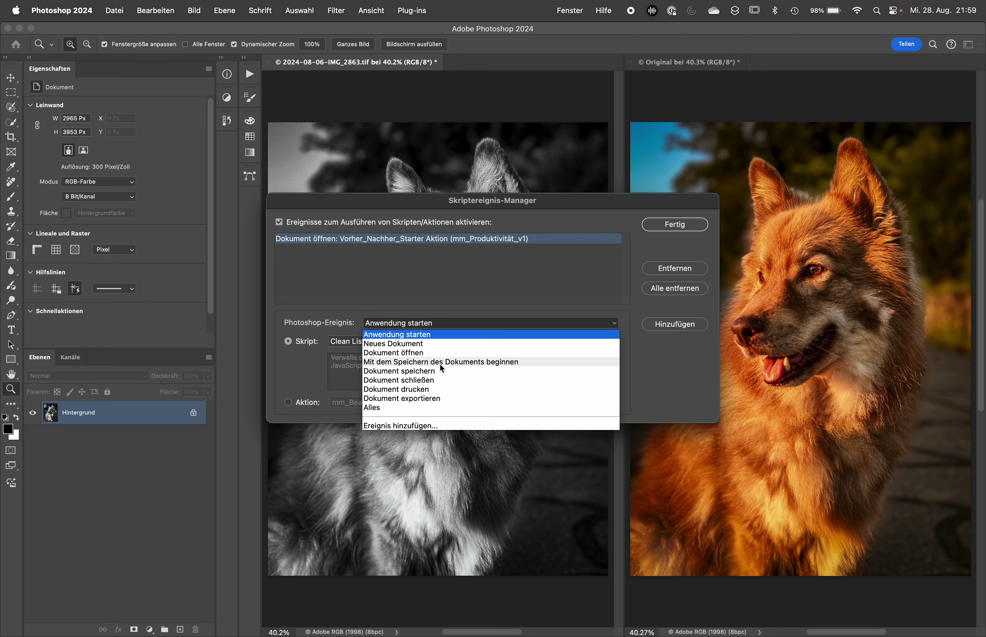
click(427, 425)
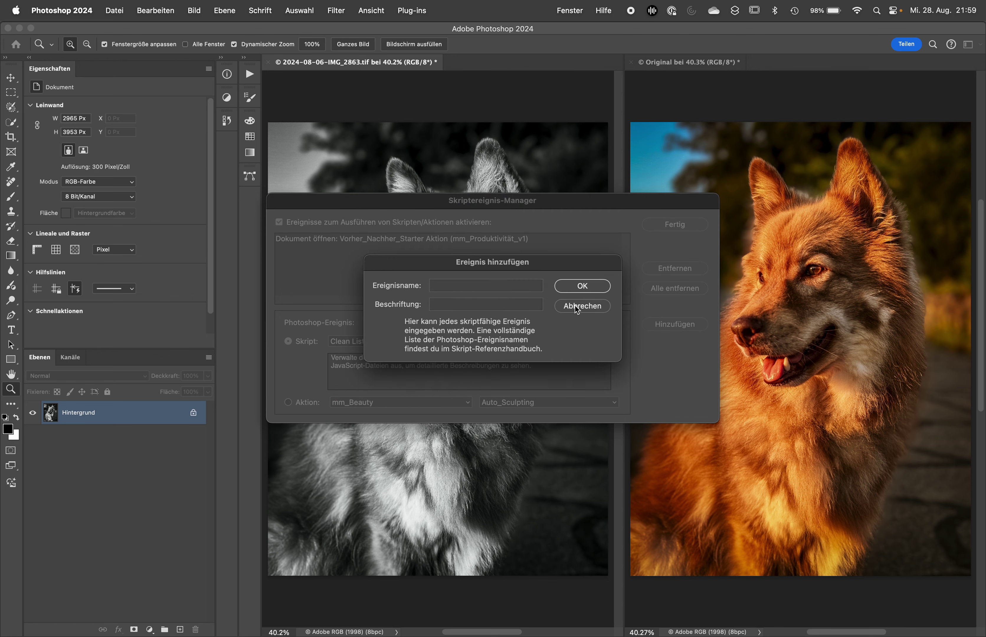
click(586, 307)
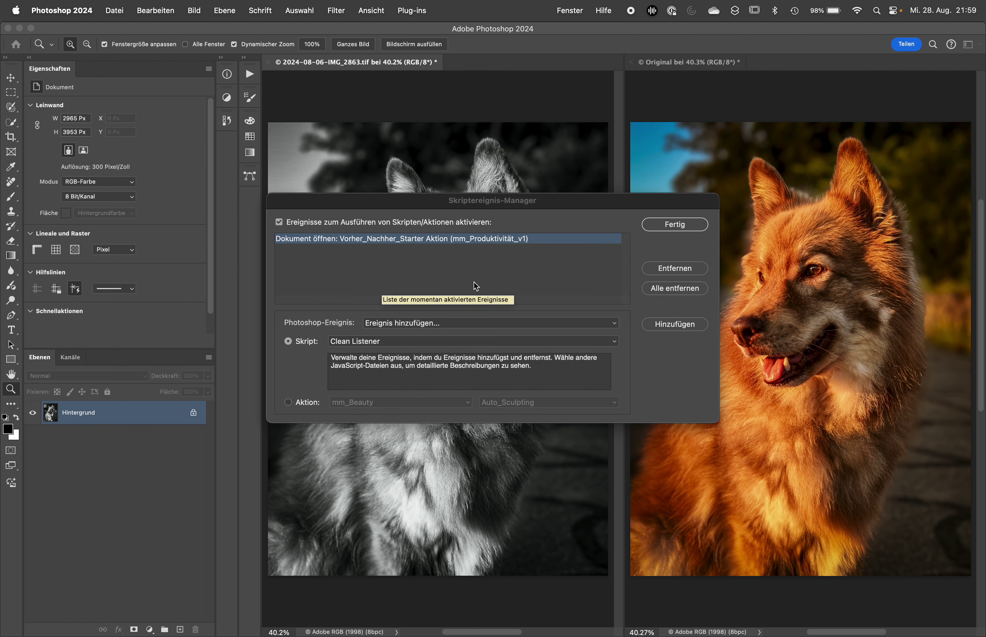